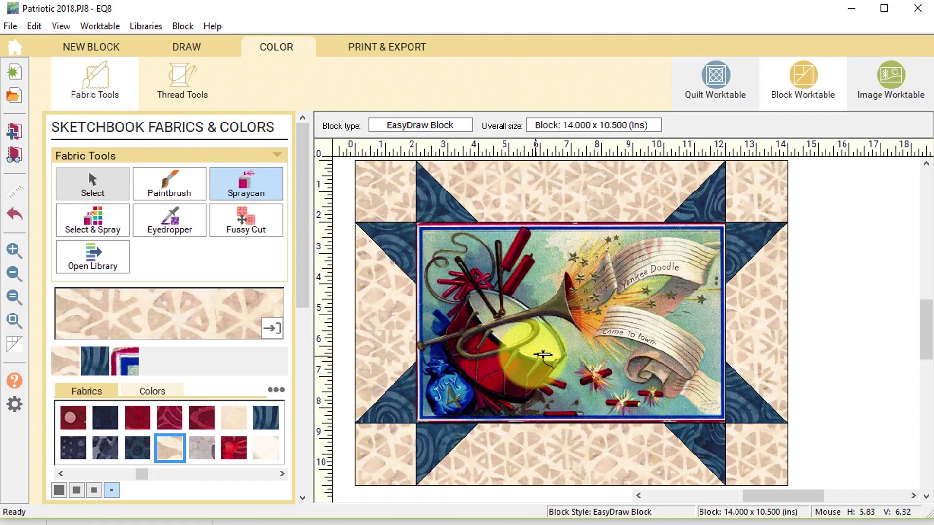
# Switch to the quilt worktable, choose the Custom Set layout for the new quilt, and open its design tools.
pyautogui.click(716, 85)
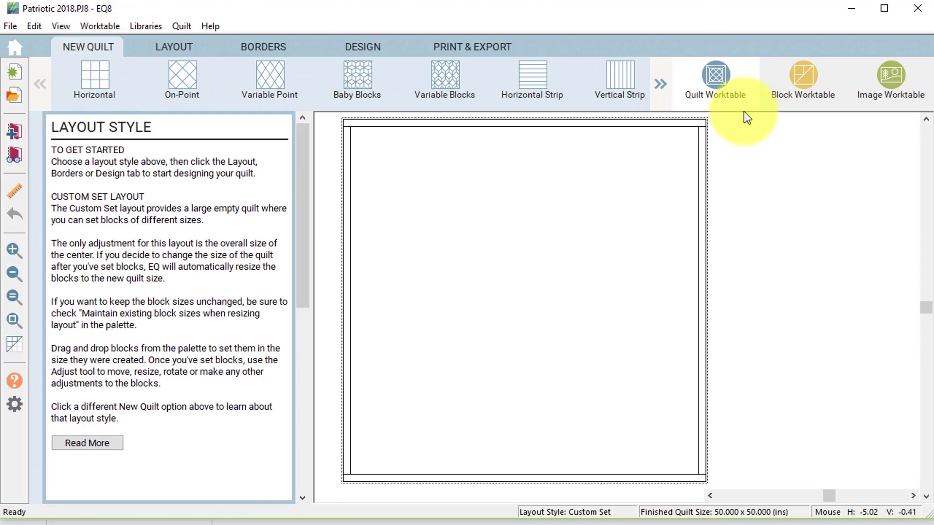
pyautogui.click(661, 85)
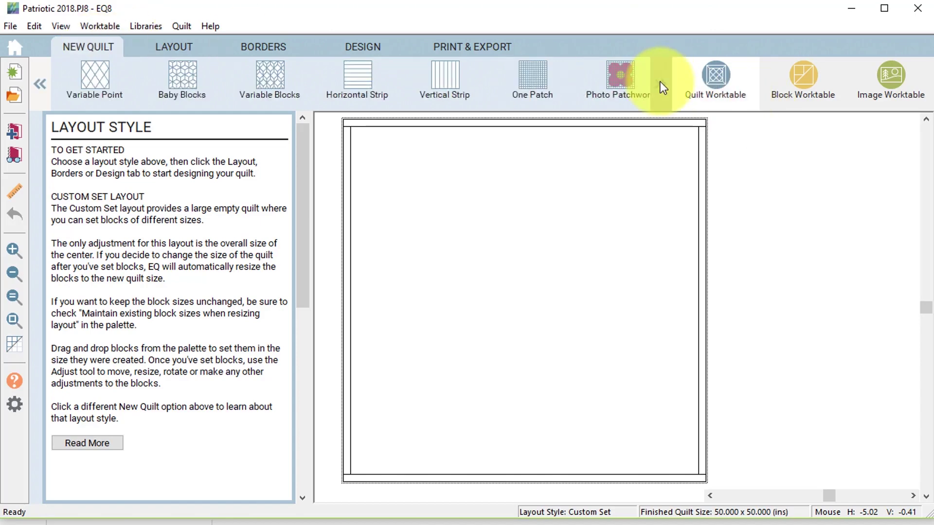
pyautogui.click(541, 83)
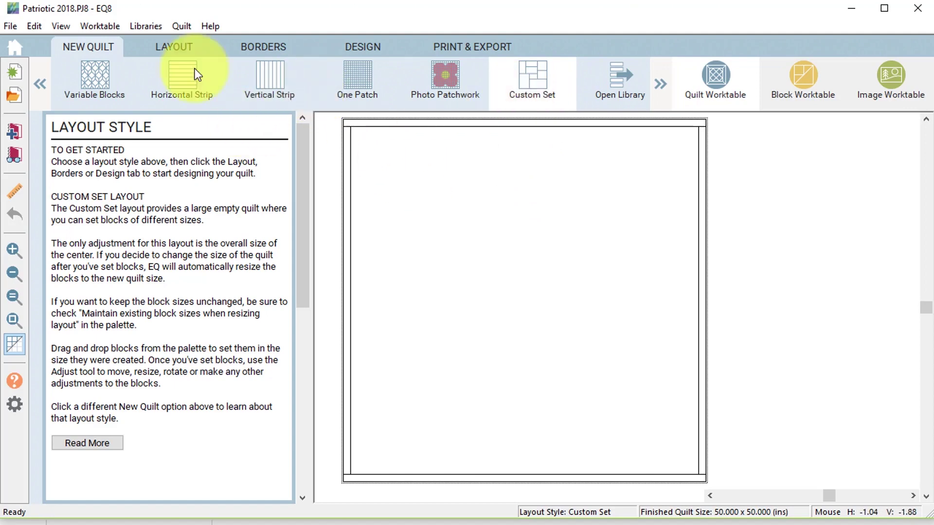
pyautogui.click(183, 47)
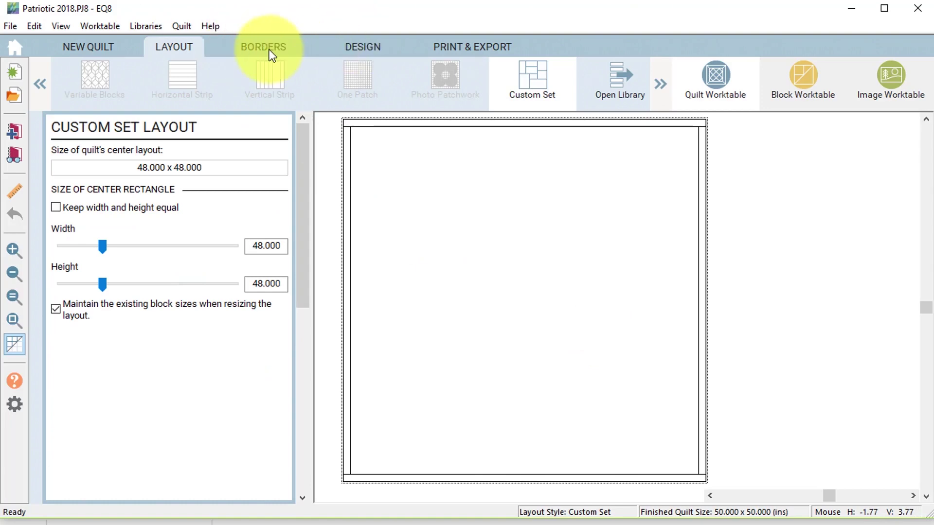
pyautogui.click(363, 48)
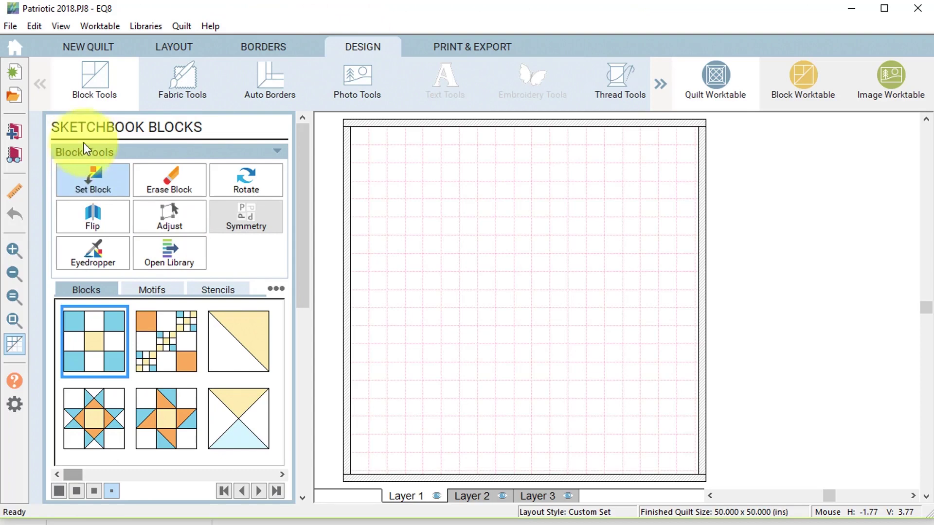
# Place the rectangular Yankee Doodle picture block on the quilt and move it to X 7, Y 5.5.
pyautogui.moveTo(73, 475); pyautogui.dragTo(270, 476)
pyautogui.moveTo(240, 348); pyautogui.dragTo(469, 217)
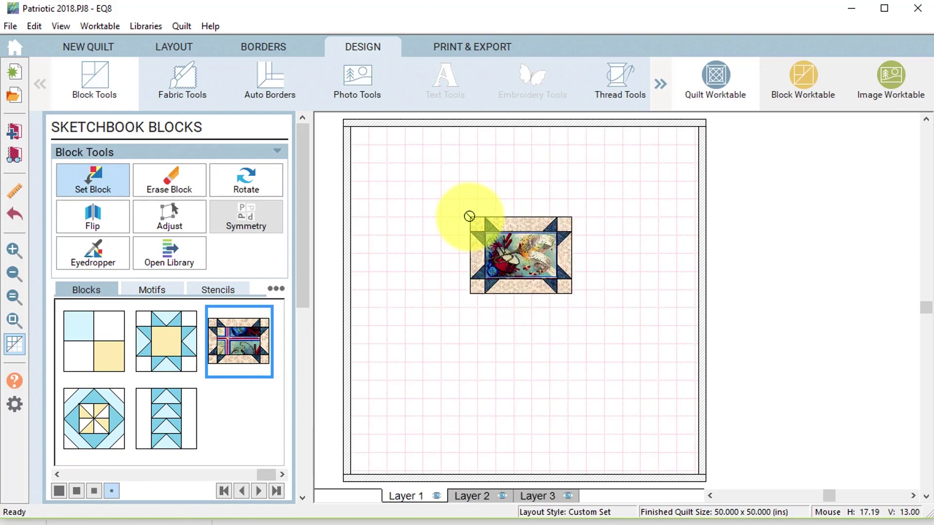
pyautogui.click(169, 217)
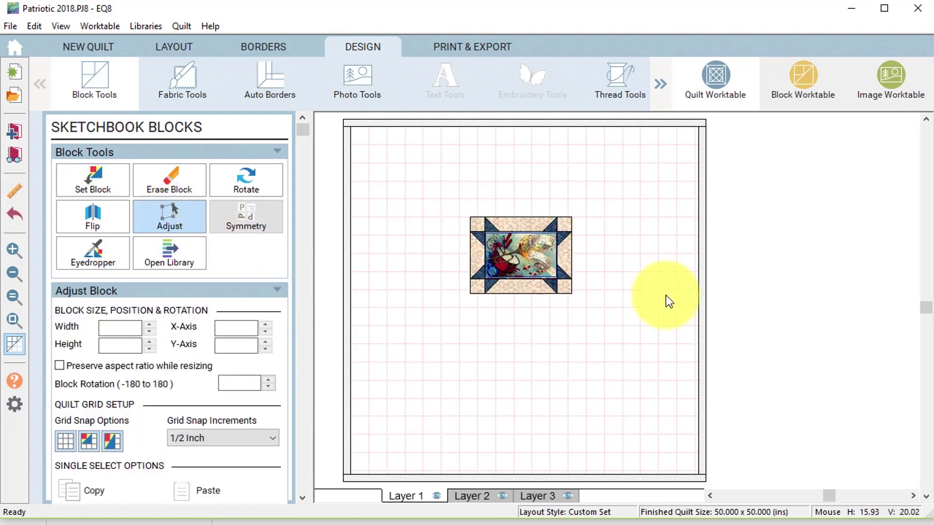
pyautogui.click(521, 271)
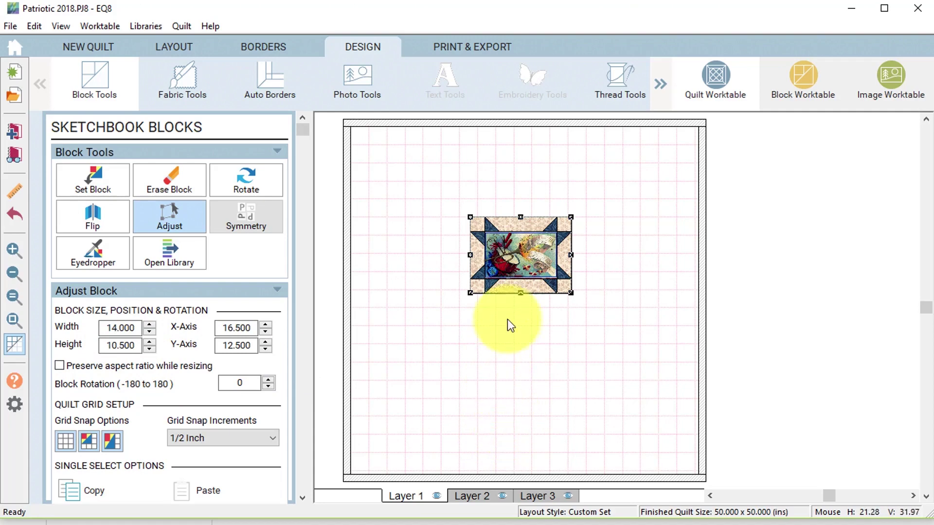
pyautogui.moveTo(519, 261); pyautogui.dragTo(450, 211)
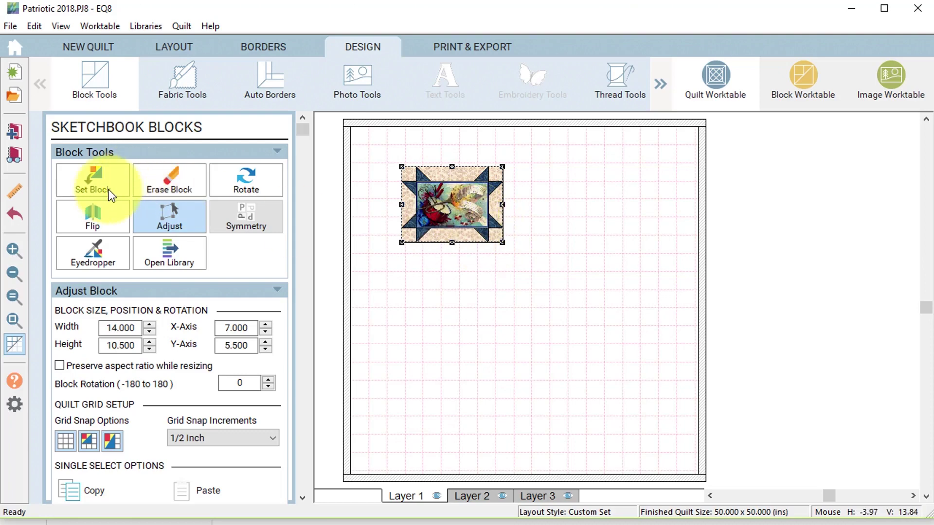
# Set an EQ Default Variable Star block on the quilt and move it near the upper-left corner at X 1.5, Y 1.
pyautogui.click(88, 176)
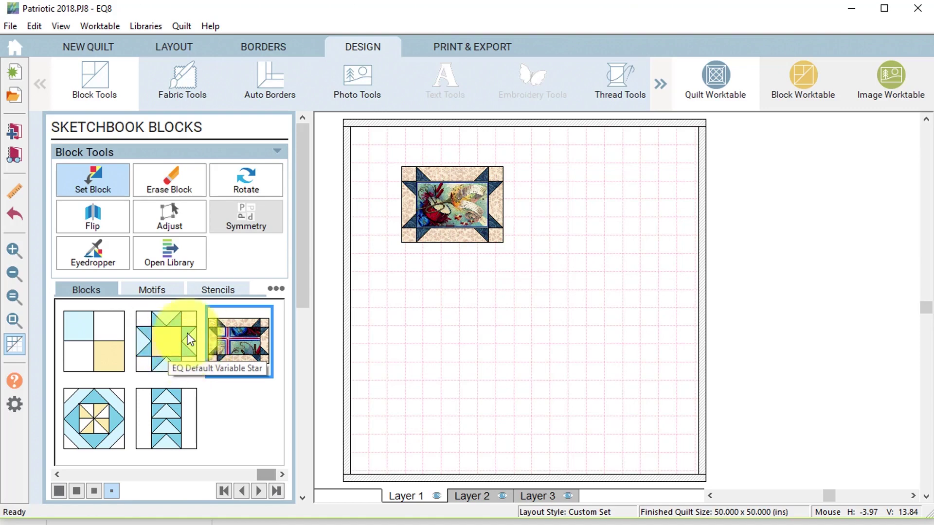
pyautogui.click(168, 344)
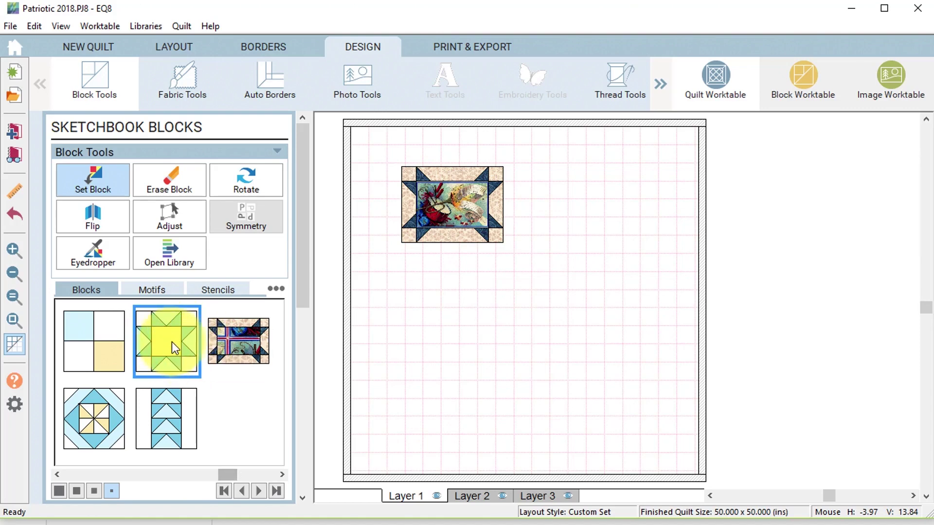
pyautogui.click(471, 280)
pyautogui.click(170, 220)
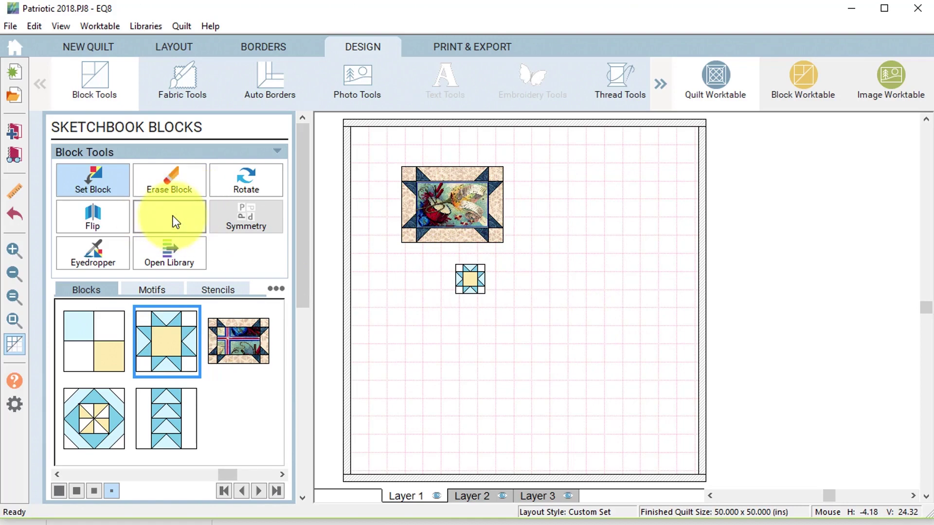
pyautogui.click(462, 279)
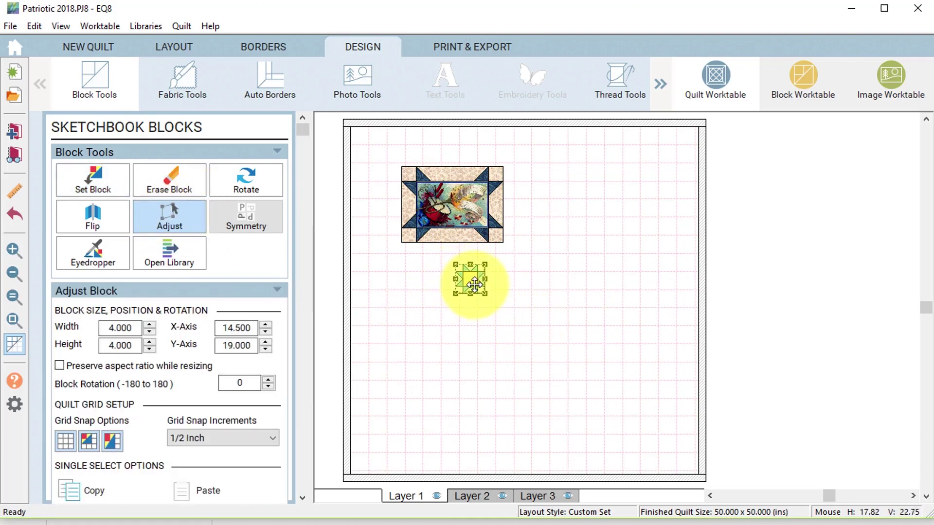
pyautogui.moveTo(474, 285); pyautogui.dragTo(376, 153)
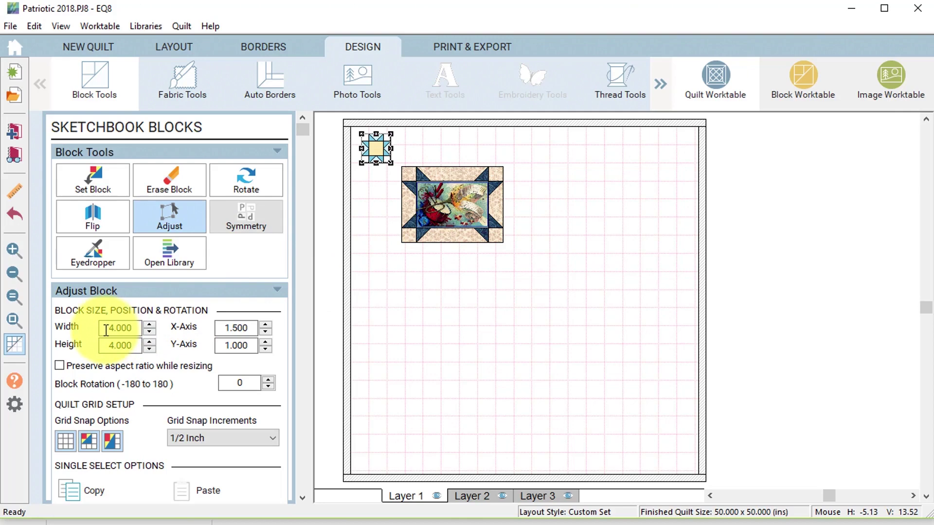
# Set the Variable Star block's width and height to 6 inches.
pyautogui.moveTo(106, 331); pyautogui.dragTo(139, 331)
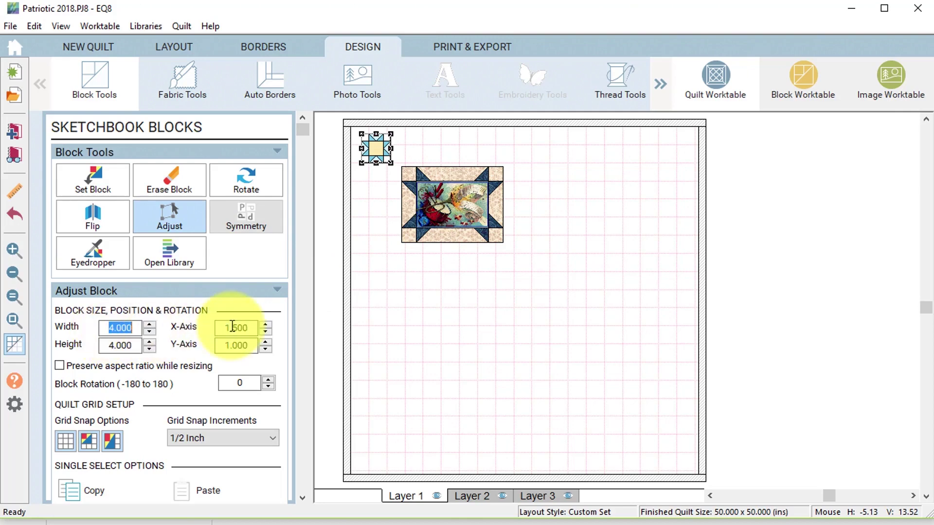
pyautogui.write('6')
pyautogui.press('Tab')
pyautogui.write('6')
pyautogui.press('Tab')
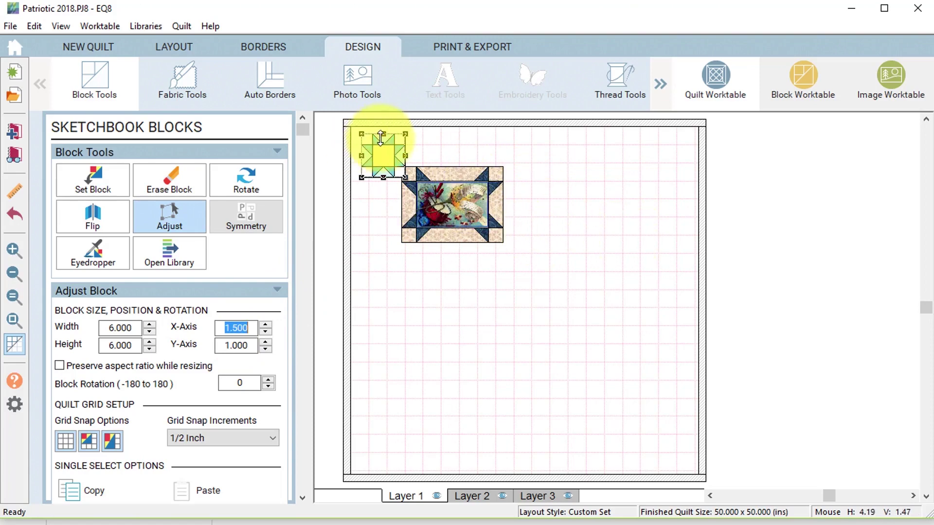
# Move the star block to the quilt's corner at X 0, Y 0, and the picture block beside it at about X 6, Y 3.
pyautogui.click(492, 169)
pyautogui.click(384, 156)
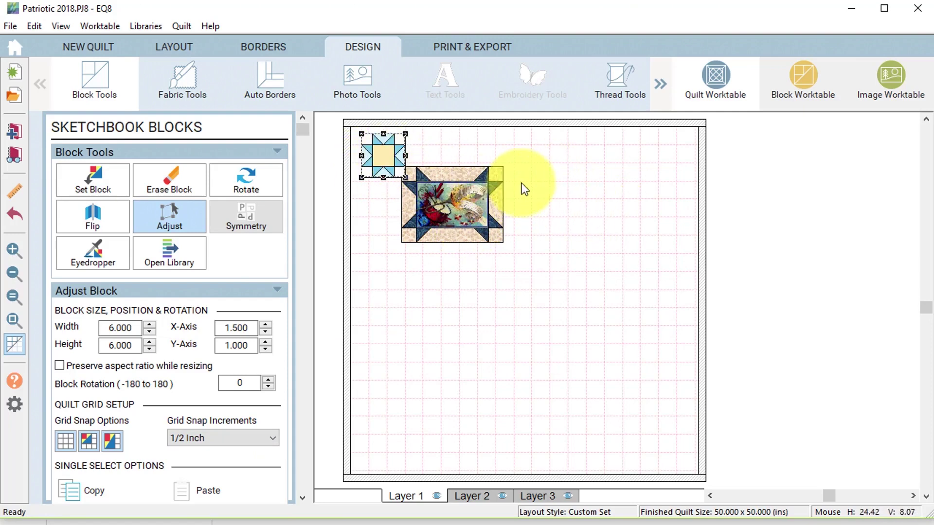
pyautogui.moveTo(383, 155); pyautogui.dragTo(373, 148)
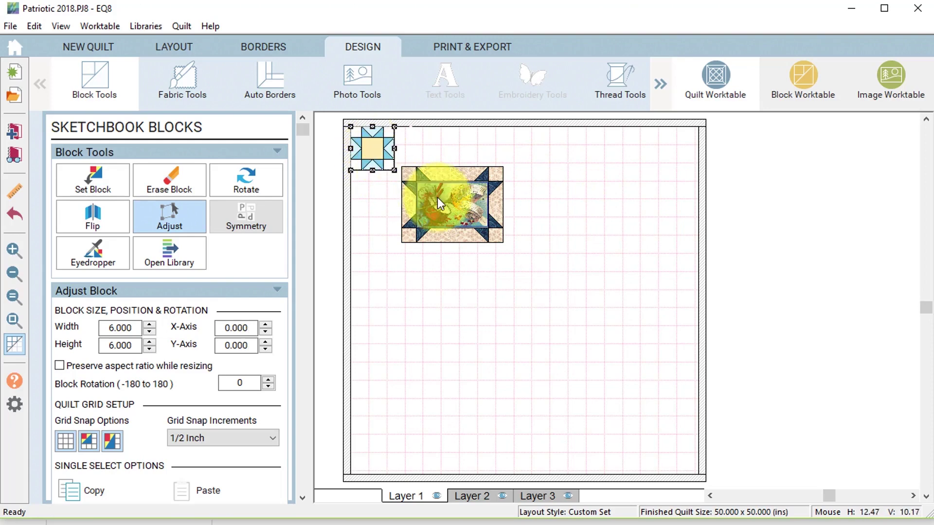
pyautogui.click(461, 211)
pyautogui.moveTo(460, 210); pyautogui.dragTo(453, 191)
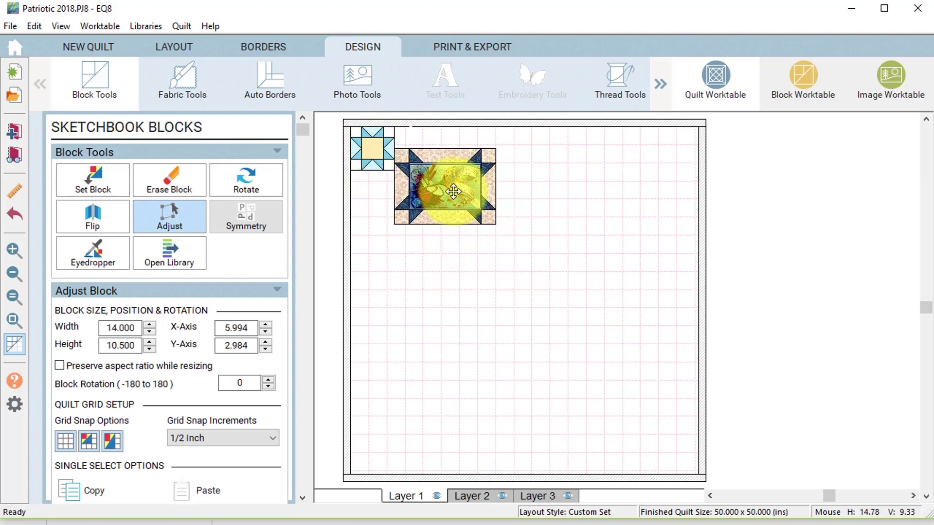
pyautogui.click(564, 261)
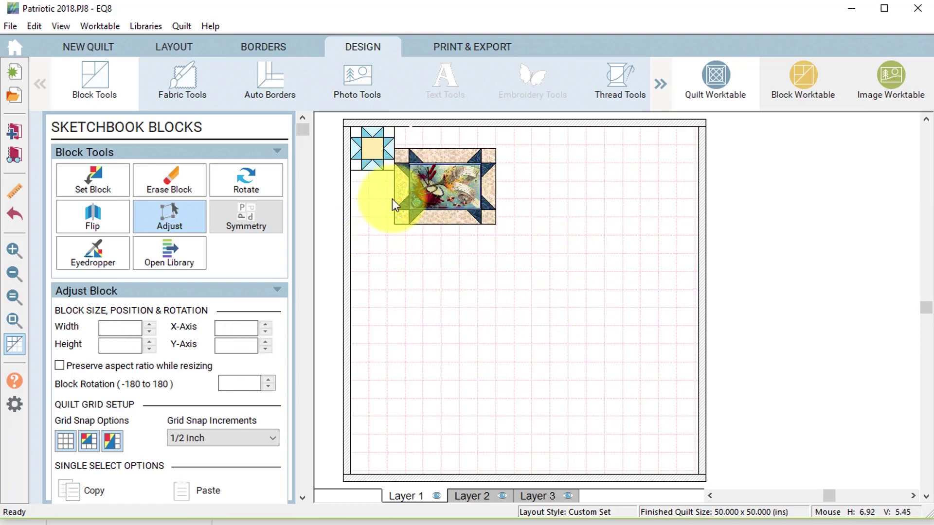
# Copy the 6-inch star block and paste three copies onto the quilt.
pyautogui.click(372, 158)
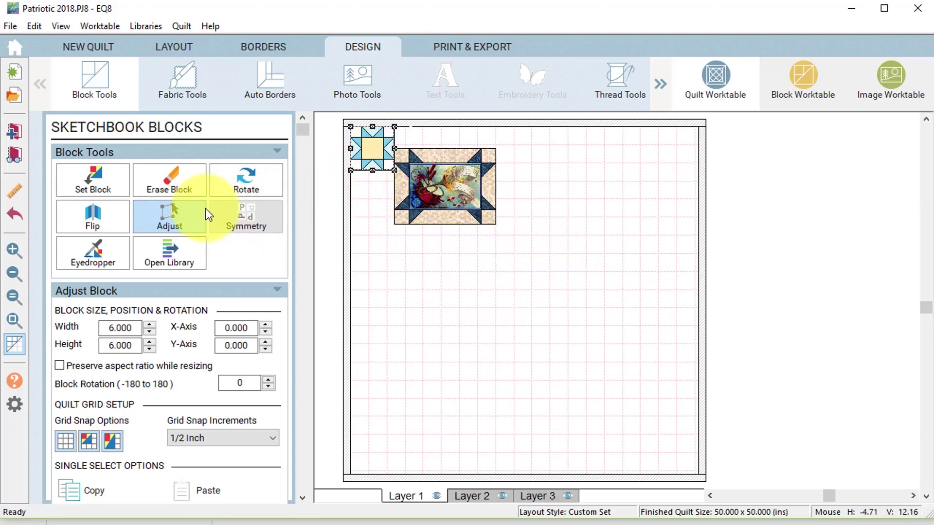
pyautogui.click(93, 489)
pyautogui.click(214, 492)
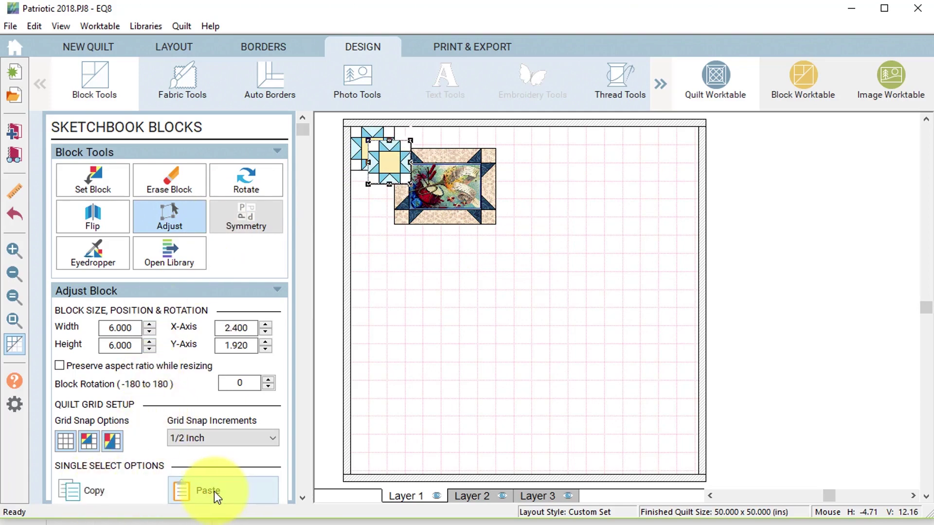
pyautogui.click(214, 491)
pyautogui.click(214, 491)
# Arrange the three star copies around the picture block at X 20, Y 0; X 20, Y 10.5; and X 0, Y 10.5.
pyautogui.moveTo(424, 191); pyautogui.dragTo(516, 150)
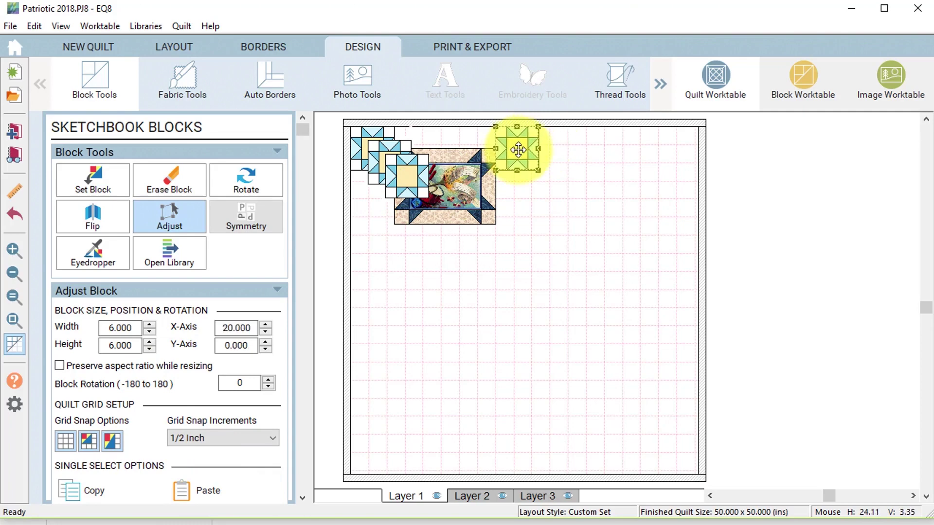
pyautogui.moveTo(412, 171); pyautogui.dragTo(517, 224)
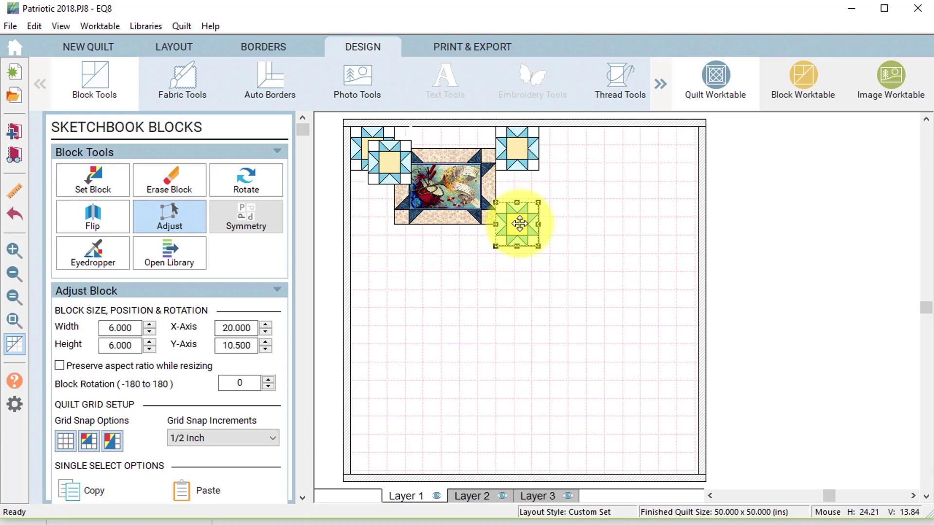
pyautogui.click(391, 176)
pyautogui.moveTo(389, 179); pyautogui.dragTo(380, 225)
pyautogui.click(448, 267)
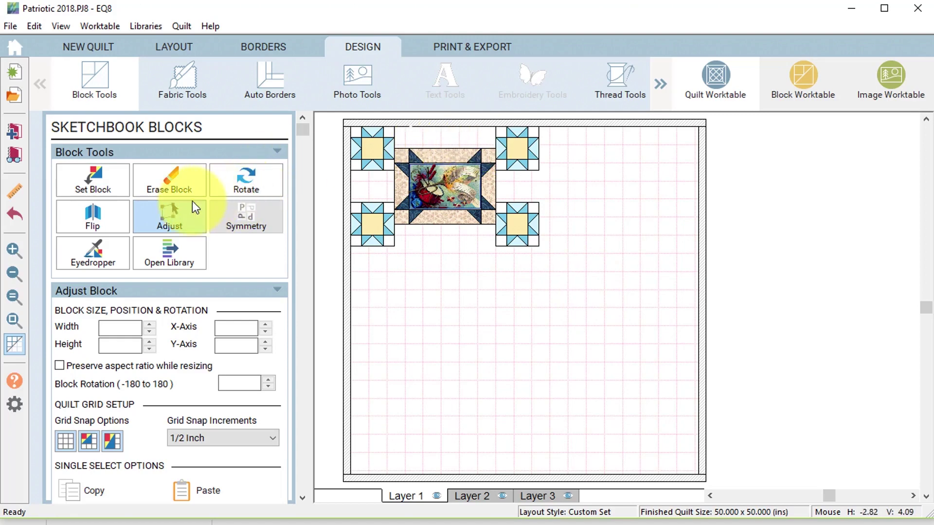
# Add a plain block to the sketchbook and set it directly below the picture block at X 6, Y 13.5.
pyautogui.click(98, 179)
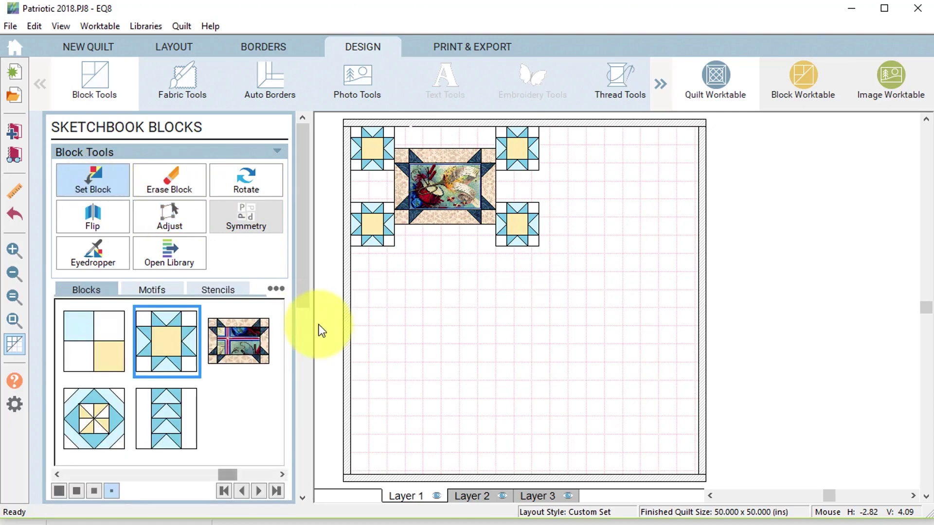
pyautogui.click(278, 291)
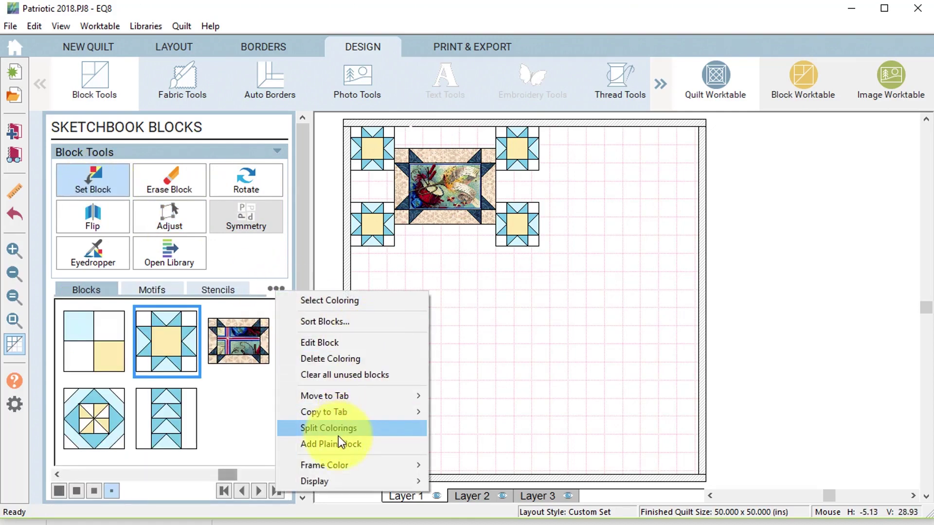
pyautogui.moveTo(350, 417)
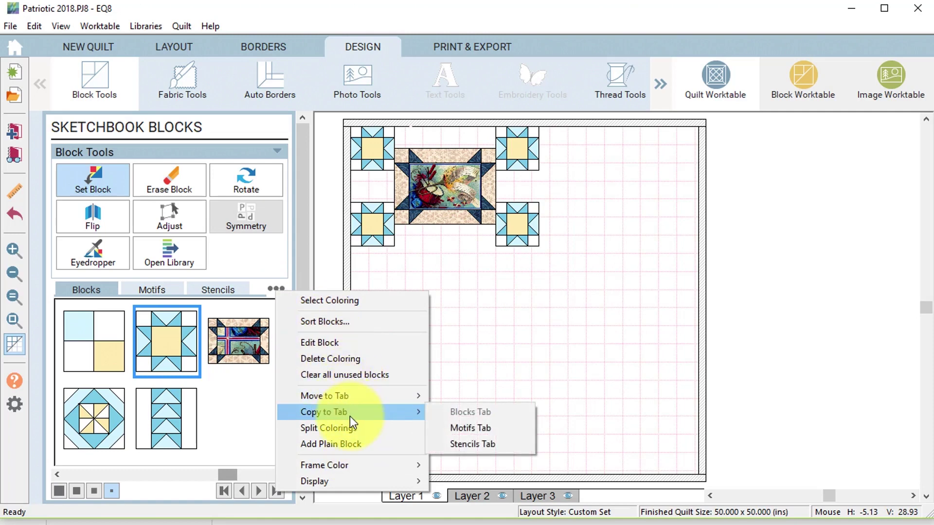
pyautogui.click(342, 443)
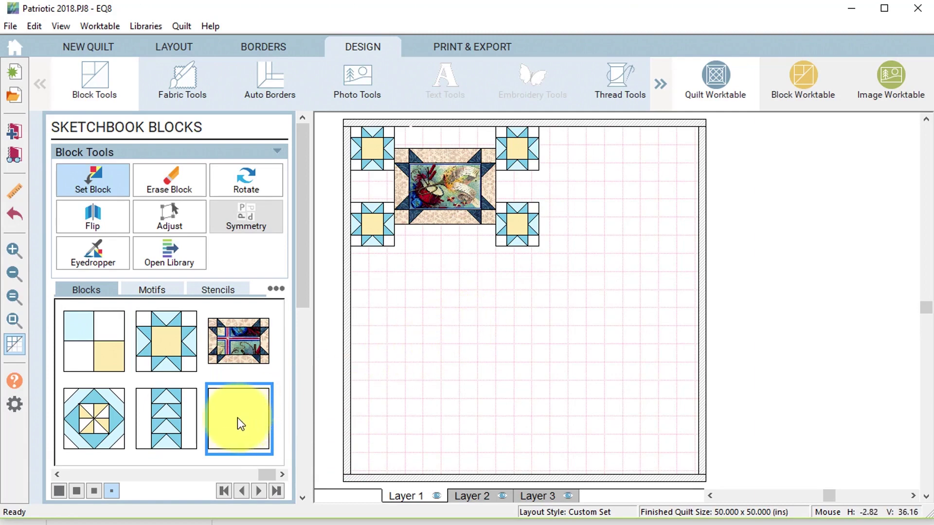
pyautogui.moveTo(237, 424); pyautogui.dragTo(416, 252)
# Resize the plain block to 14 by 3 inches so it fills the gap between the two lower stars.
pyautogui.click(170, 216)
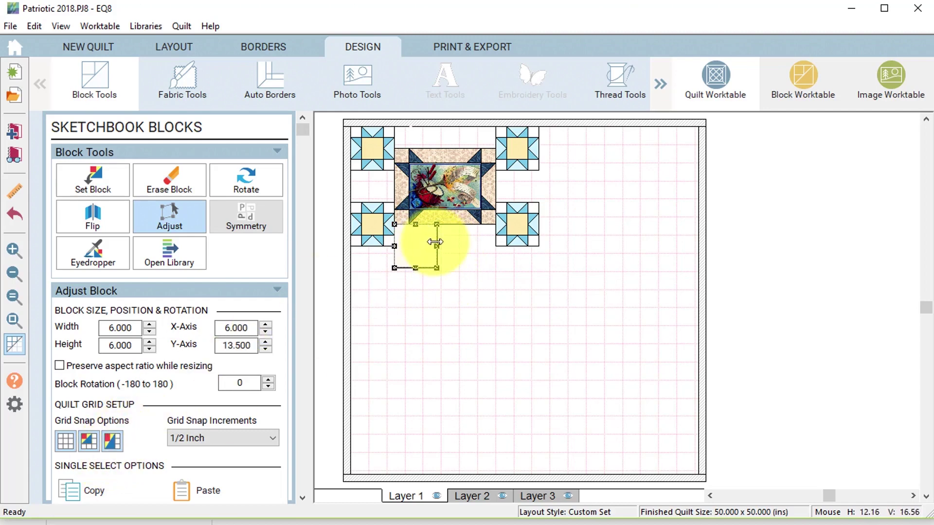
pyautogui.moveTo(436, 246); pyautogui.dragTo(494, 247)
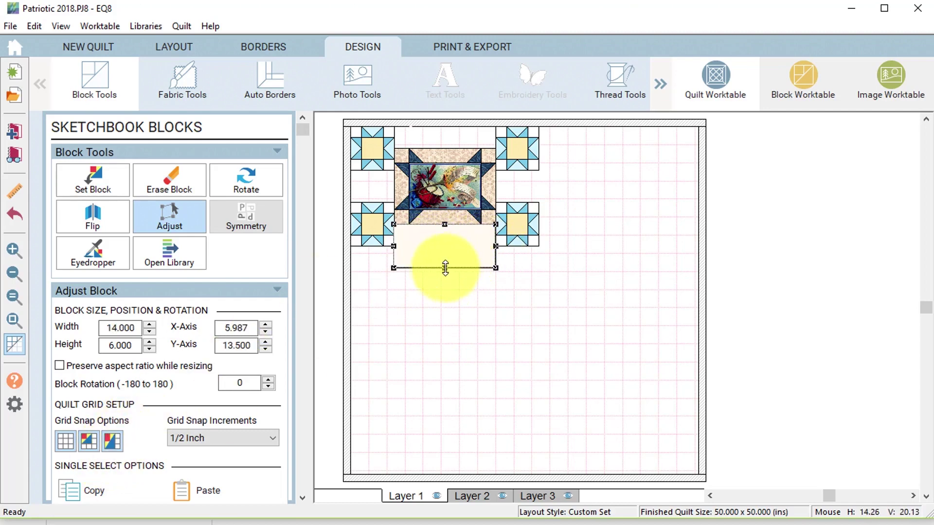
pyautogui.moveTo(444, 267); pyautogui.dragTo(449, 239)
pyautogui.click(488, 293)
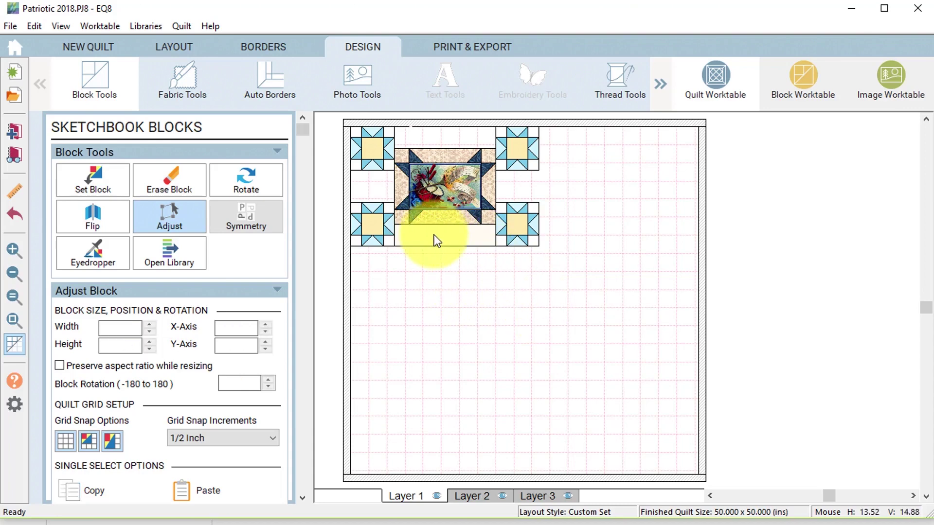
# Duplicate the 14 by 3 inch plain block and place the copy above the picture block at X 6, Y 0.
pyautogui.click(447, 241)
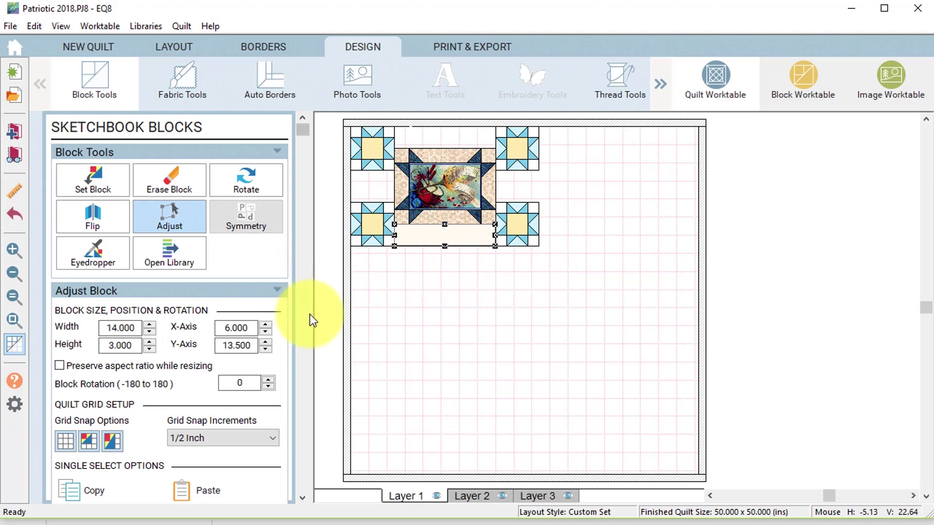
pyautogui.click(85, 488)
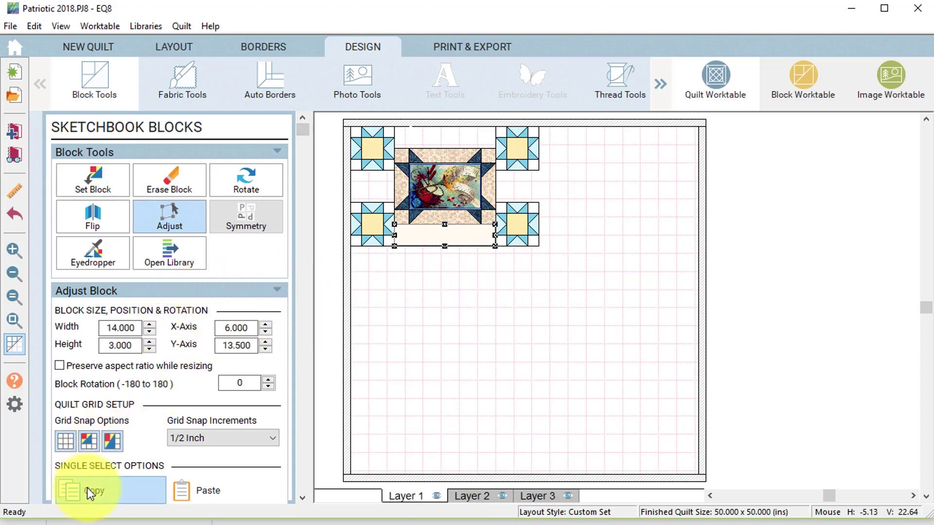
pyautogui.click(220, 490)
pyautogui.moveTo(473, 246); pyautogui.dragTo(459, 137)
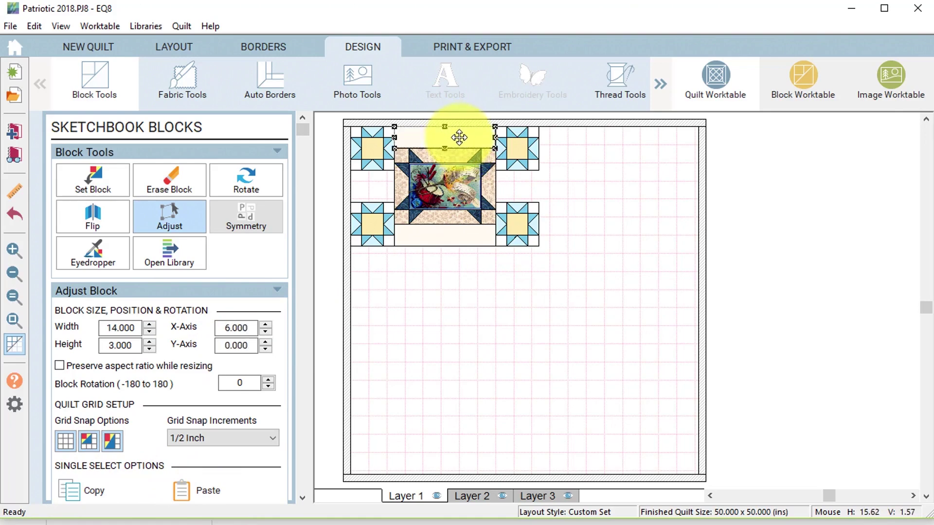
# Duplicate the plain strip above the picture block and place the copy between the two right-hand stars at X 20, Y 6.
pyautogui.click(594, 204)
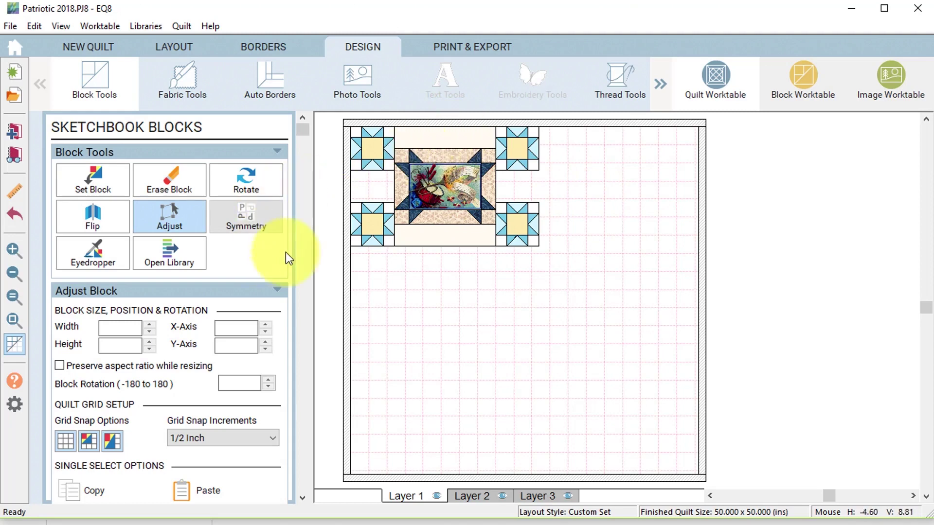
pyautogui.click(444, 142)
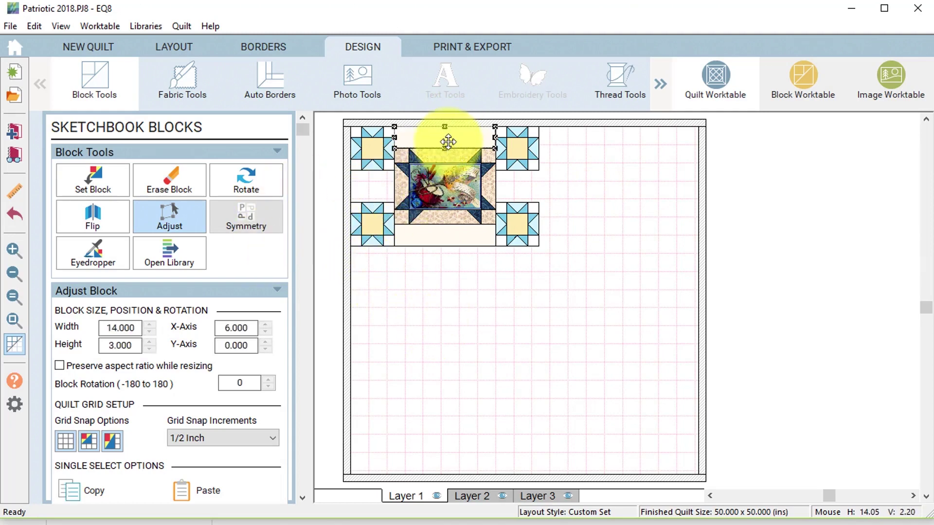
pyautogui.click(88, 489)
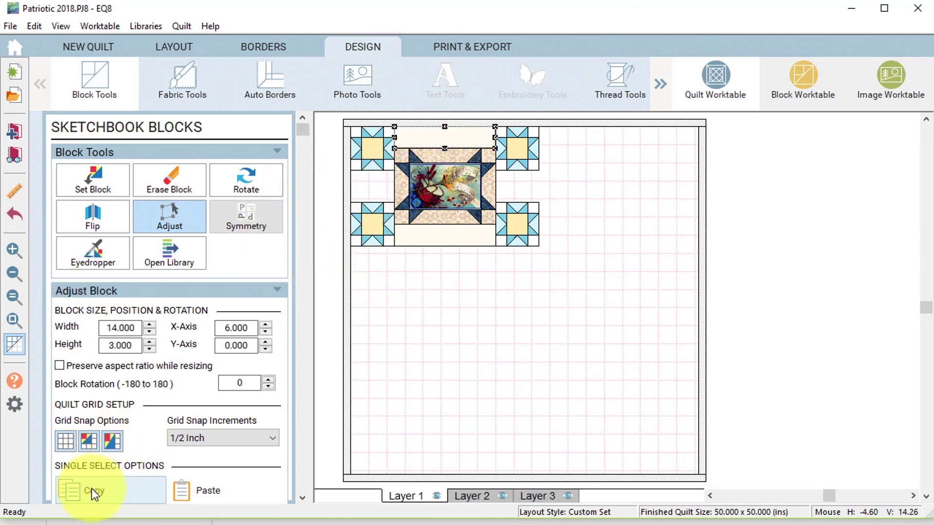
pyautogui.click(205, 491)
pyautogui.moveTo(463, 146); pyautogui.dragTo(545, 181)
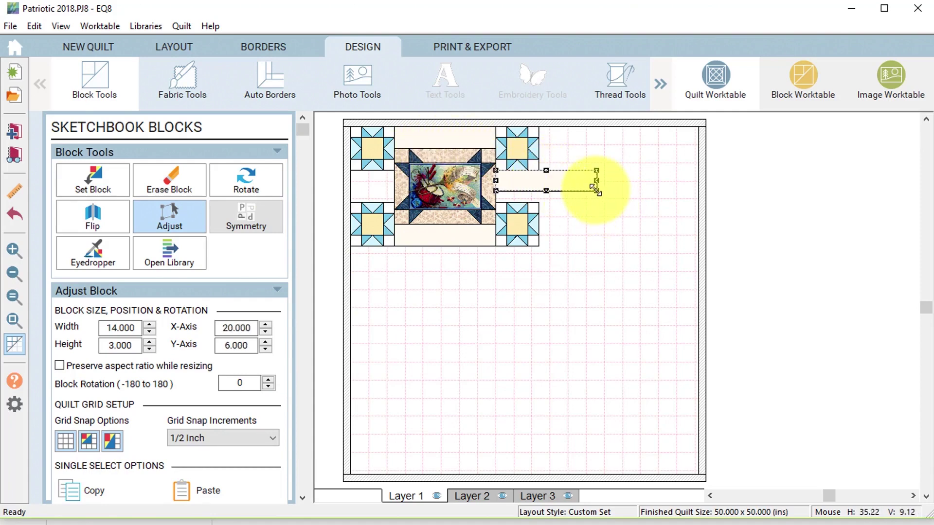
# Resize the copied plain block to 6 by 4.5 inches and align it at X 20, Y 6.
pyautogui.moveTo(595, 190); pyautogui.dragTo(538, 201)
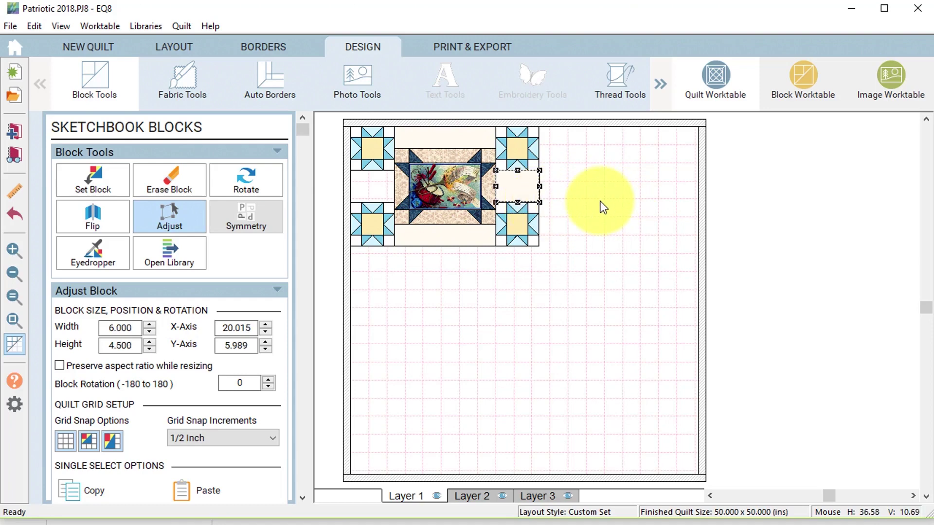
pyautogui.click(599, 203)
pyautogui.click(527, 190)
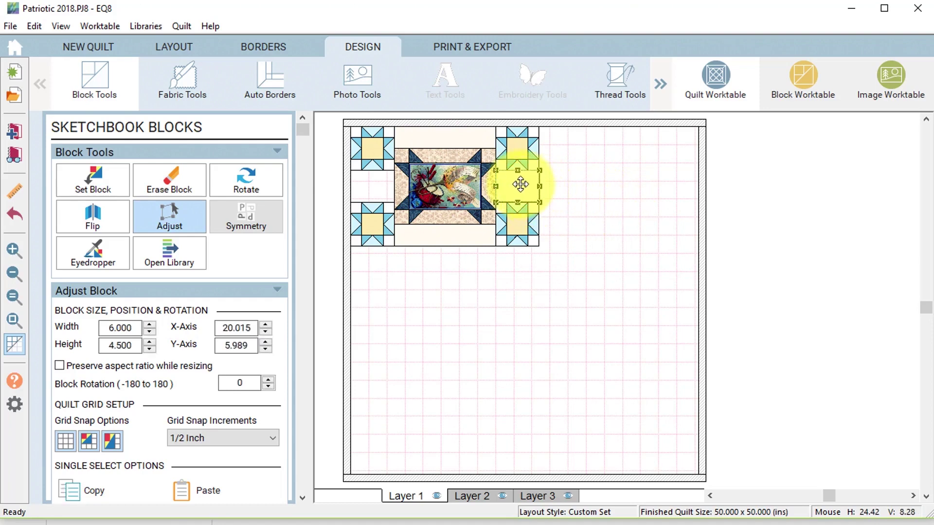
pyautogui.moveTo(521, 187); pyautogui.dragTo(519, 185)
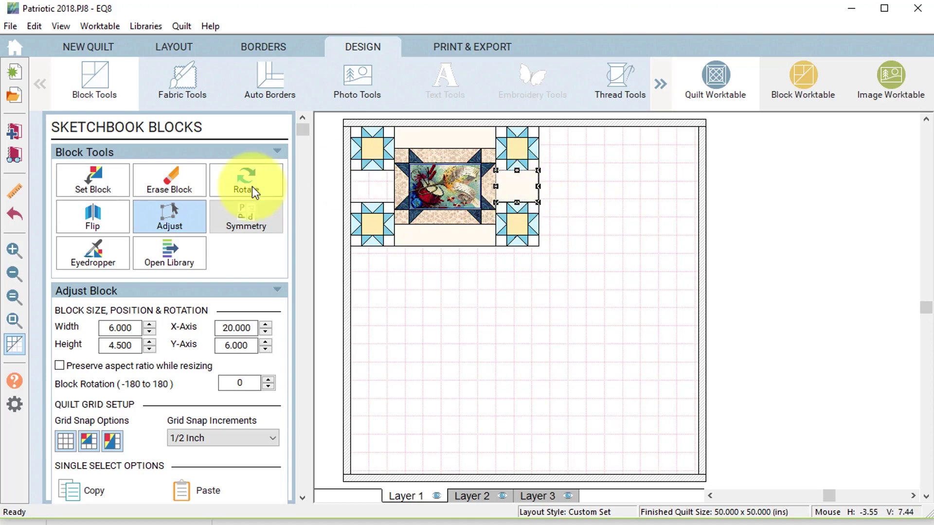
# Duplicate the 6 by 4.5 inch plain block and place the copy in the gap between the two left-hand stars.
pyautogui.click(94, 491)
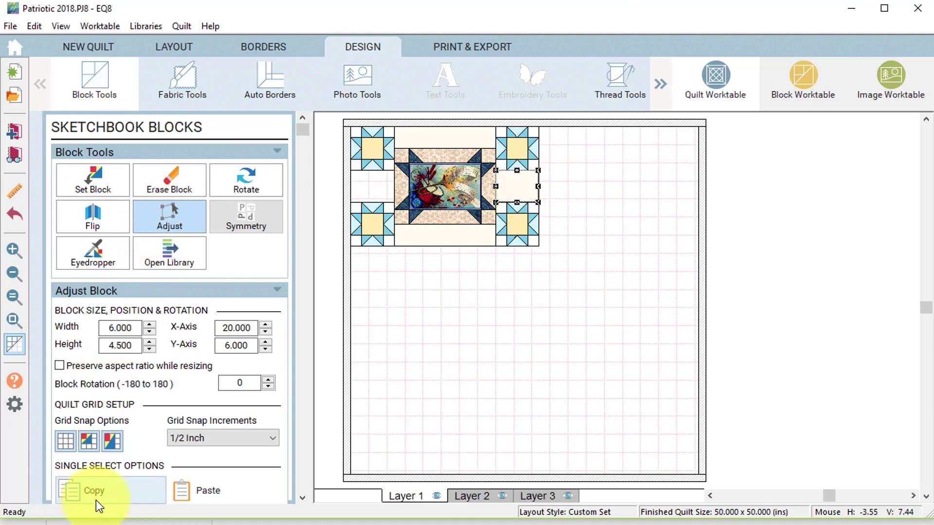
pyautogui.click(203, 488)
pyautogui.moveTo(534, 202); pyautogui.dragTo(372, 192)
pyautogui.click(511, 299)
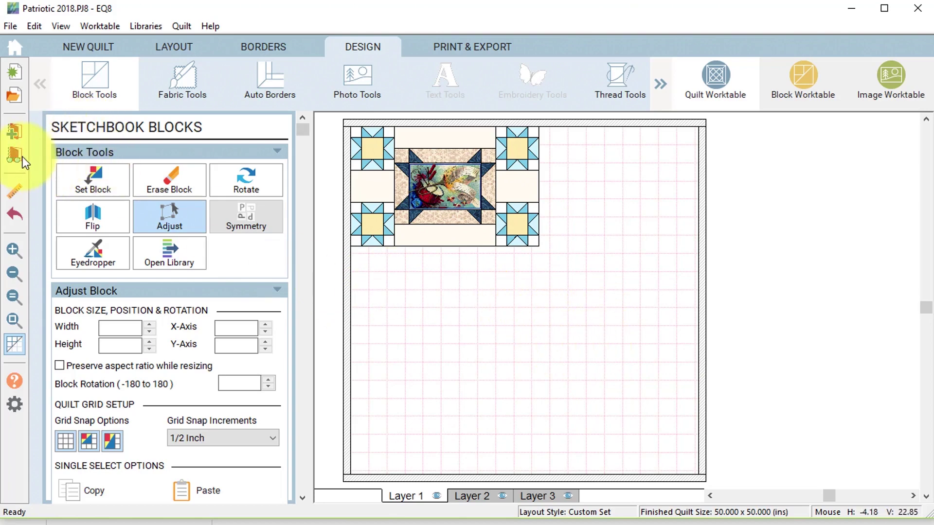
# Measure the overall width and height of the arranged block group.
pyautogui.click(13, 193)
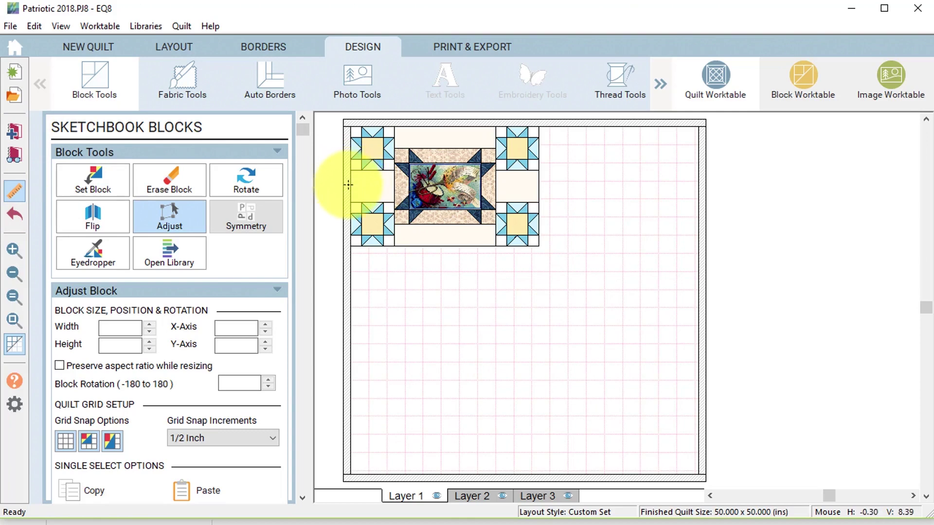
pyautogui.moveTo(351, 184); pyautogui.dragTo(539, 185)
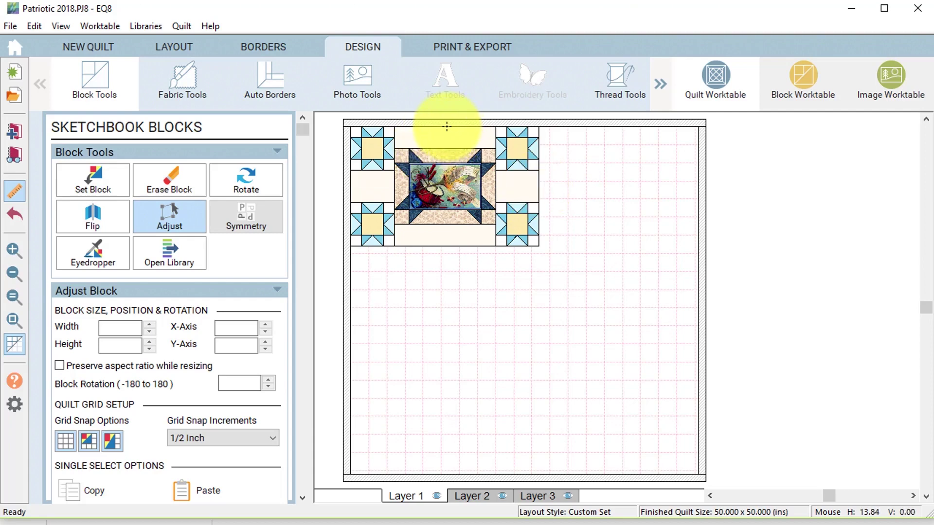
pyautogui.moveTo(443, 127); pyautogui.dragTo(441, 246)
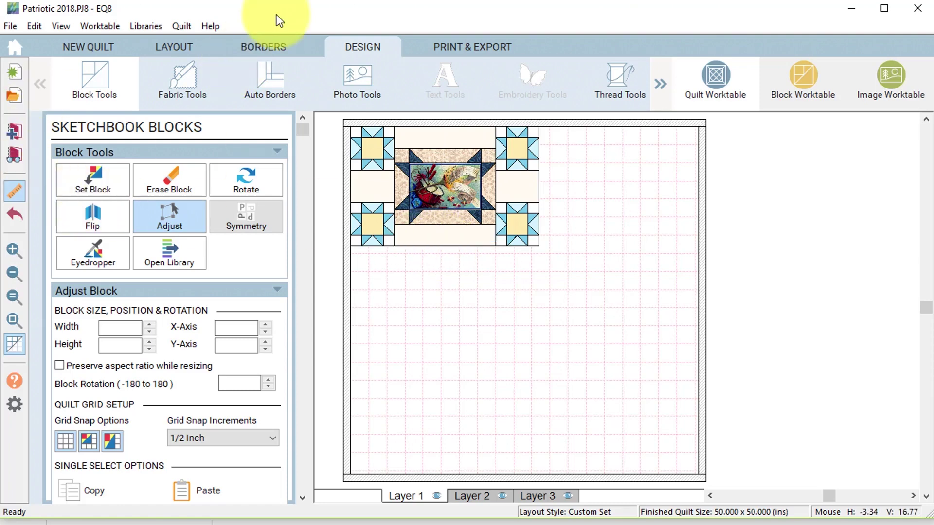
# Set the quilt's center layout to 26 by 16.5 inches and bring up the fabric tools for the design.
pyautogui.click(179, 48)
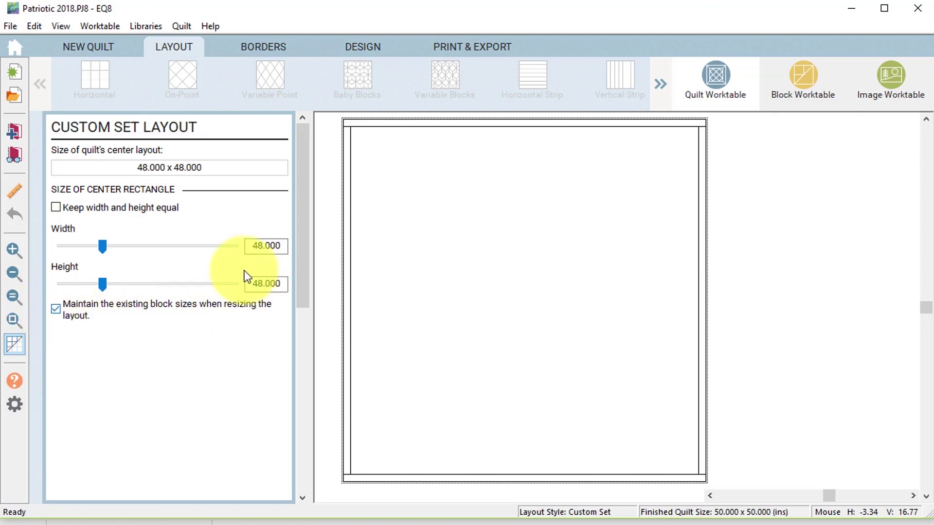
pyautogui.click(253, 246)
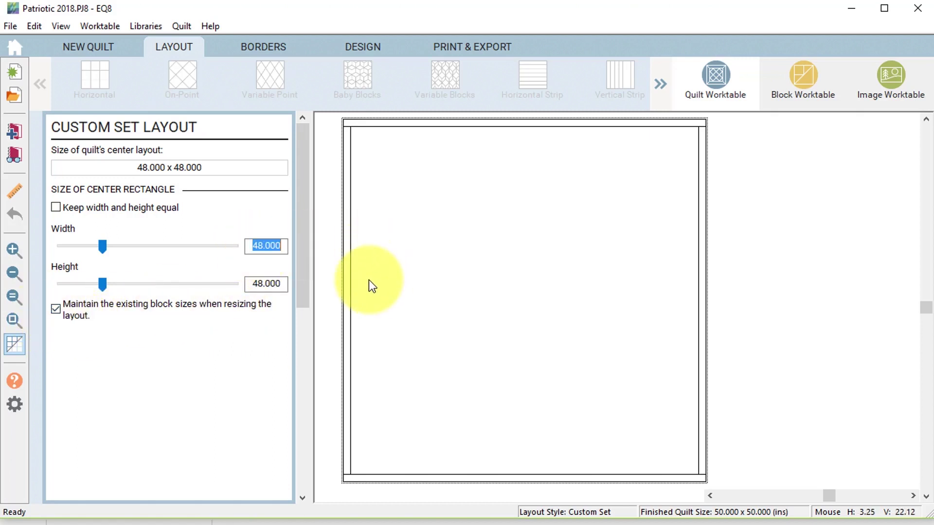
pyautogui.write('16')
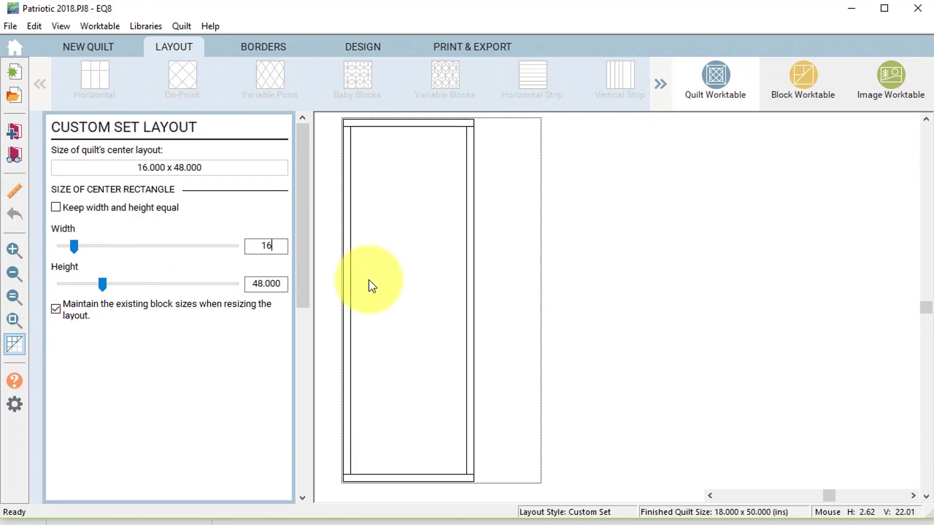
pyautogui.write('16.5')
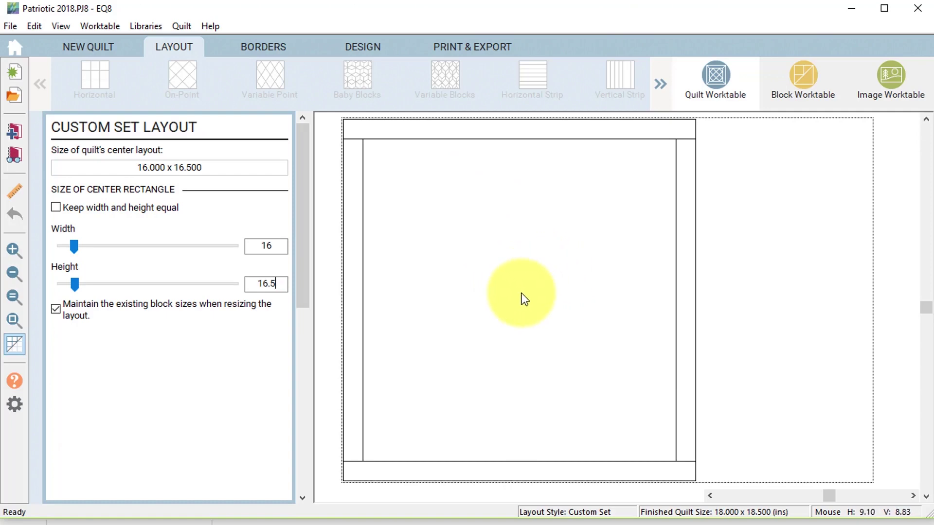
pyautogui.hotkey('shift', 'Tab')
pyautogui.write('26')
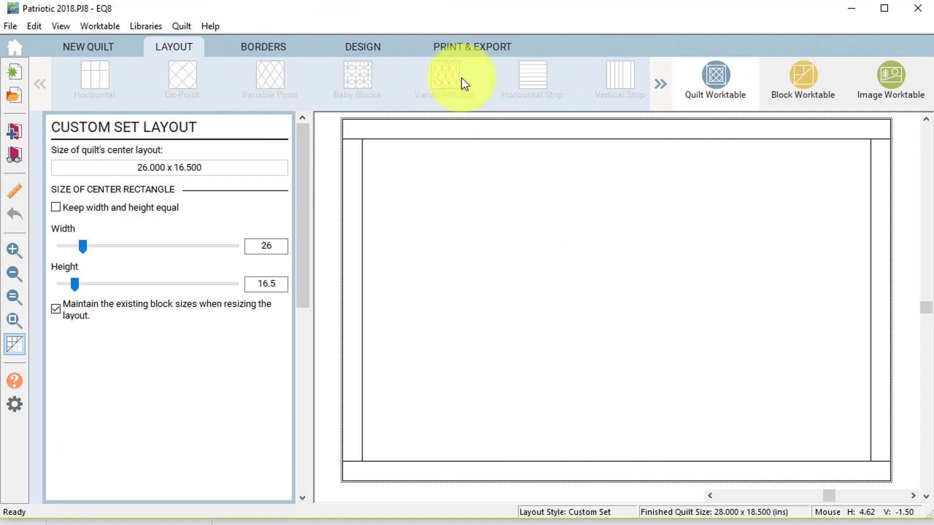
pyautogui.click(369, 49)
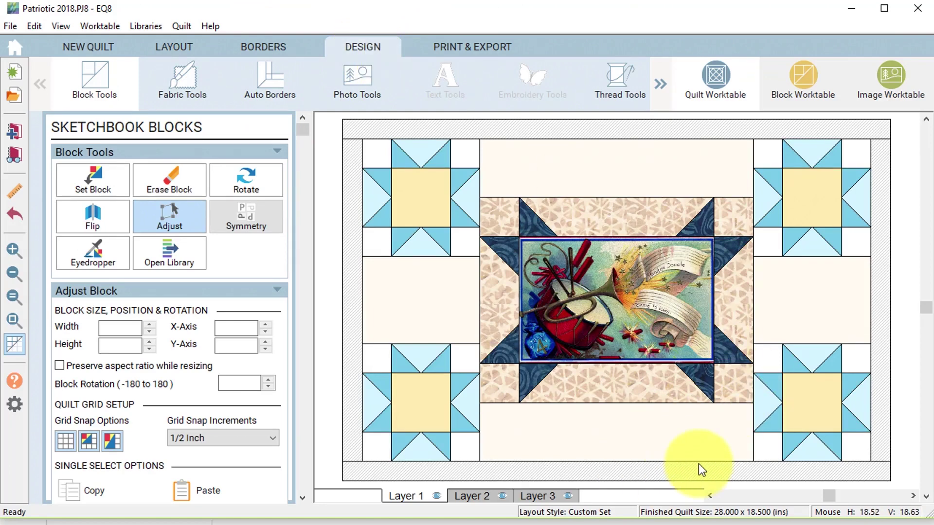
pyautogui.click(184, 81)
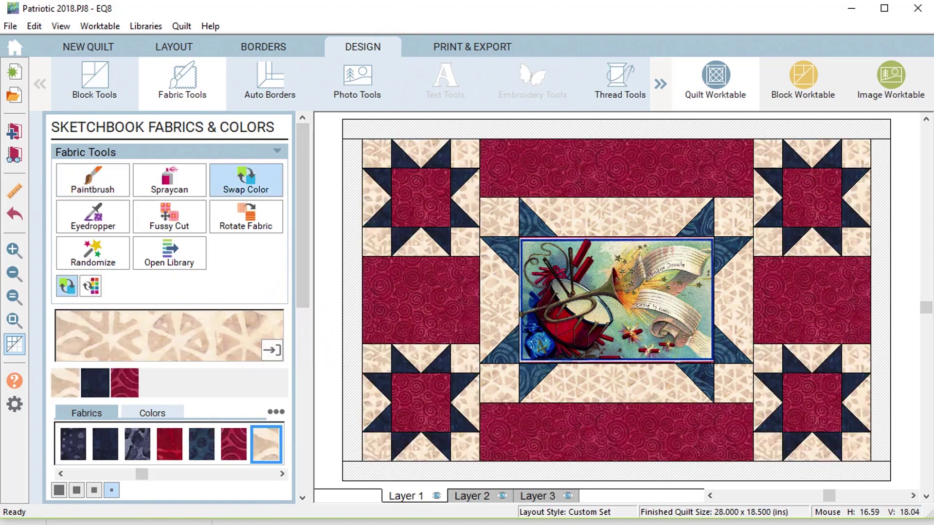
# Set the first border to 0.5 inch on all four sides.
pyautogui.click(268, 47)
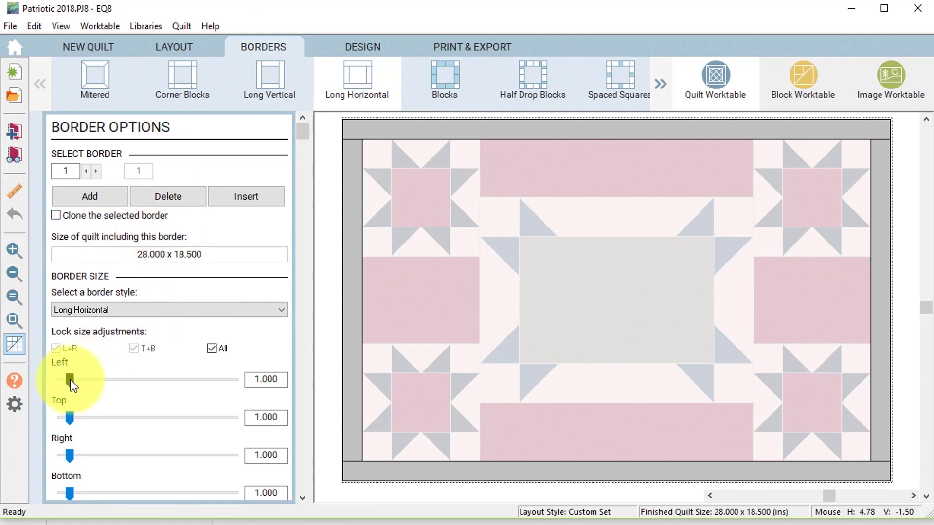
pyautogui.moveTo(71, 381); pyautogui.dragTo(59, 381)
pyautogui.click(115, 383)
pyautogui.click(116, 380)
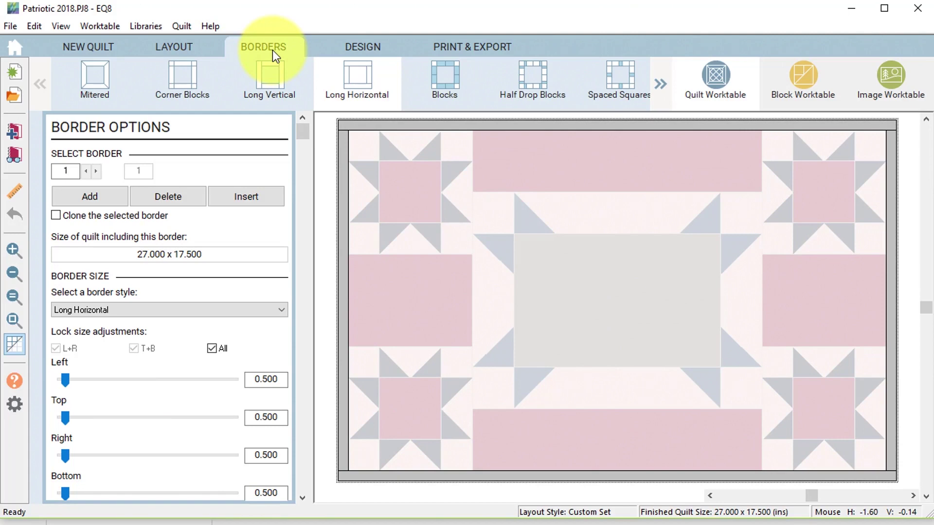
# Add a second border in the Spaced Squares style.
pyautogui.click(88, 197)
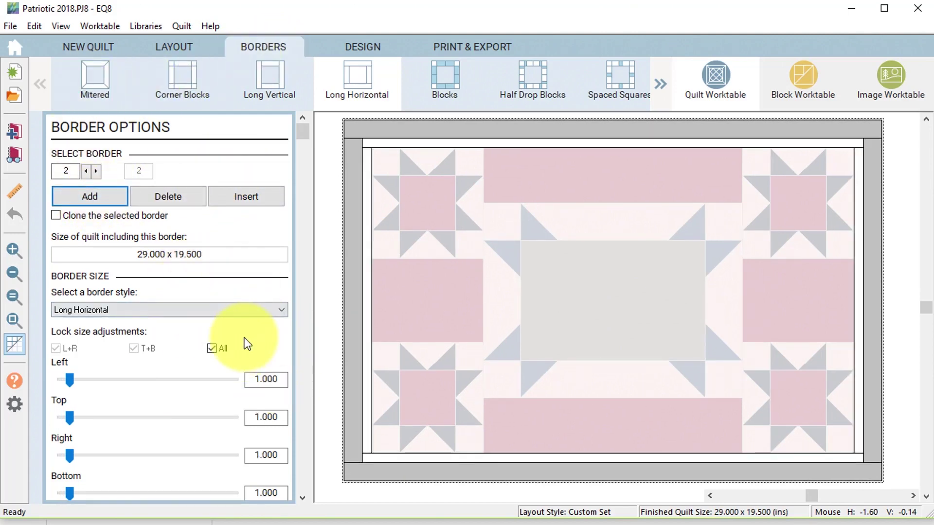
pyautogui.click(282, 310)
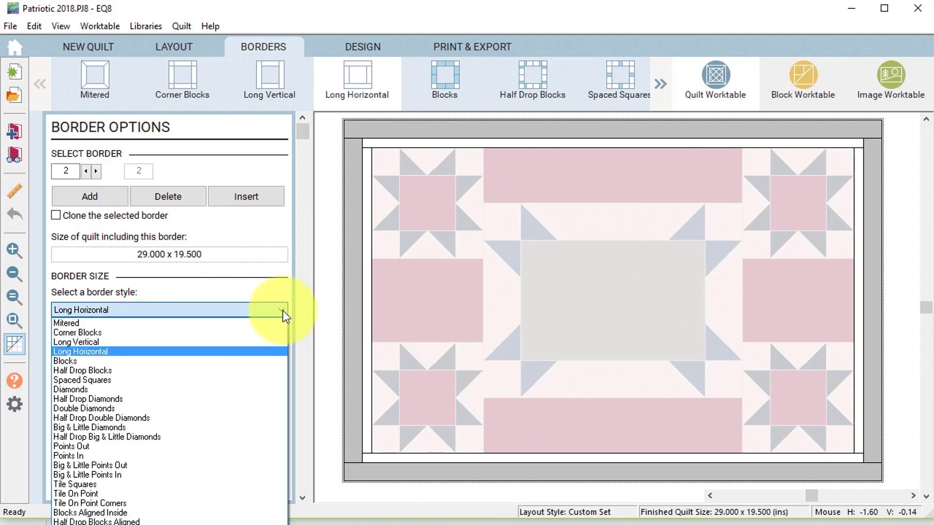
pyautogui.click(102, 381)
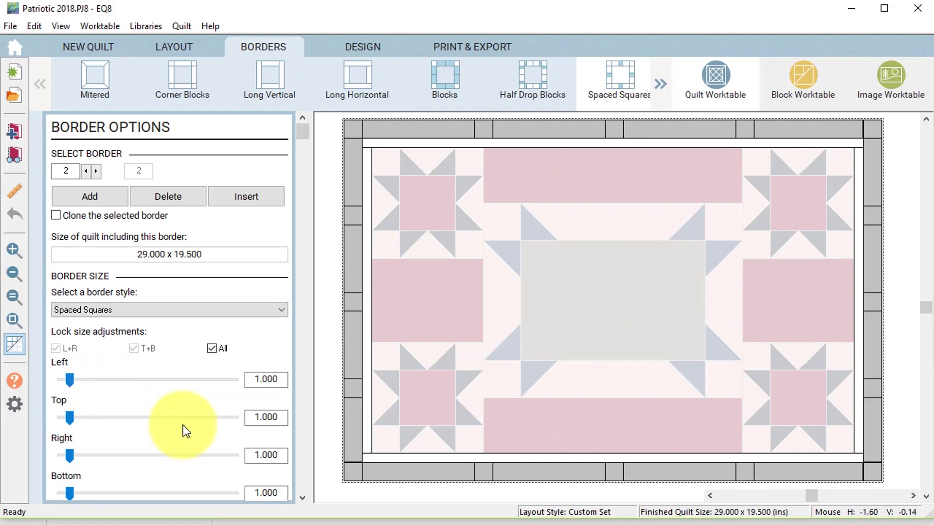
# Set the second border to 4 inches on all sides and its vertical block count to 2.
pyautogui.moveTo(254, 417); pyautogui.dragTo(304, 429)
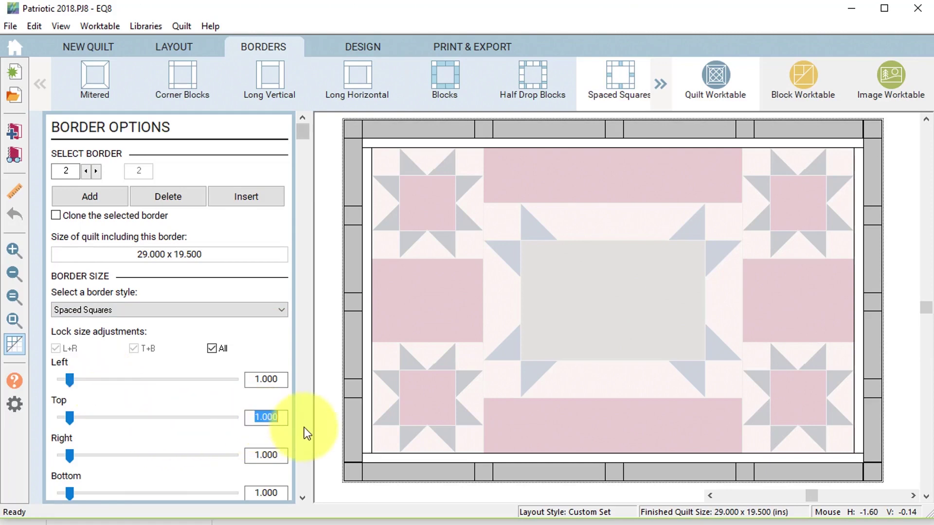
pyautogui.write('4')
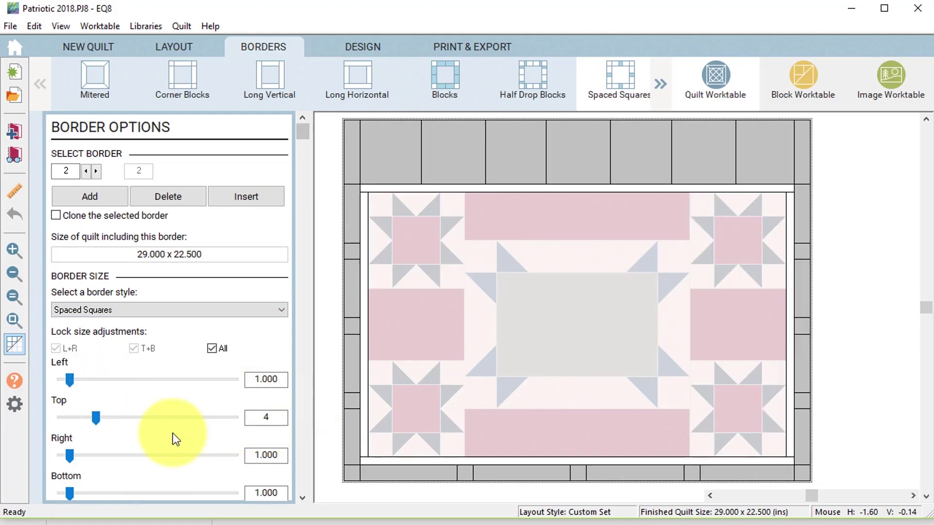
pyautogui.click(96, 418)
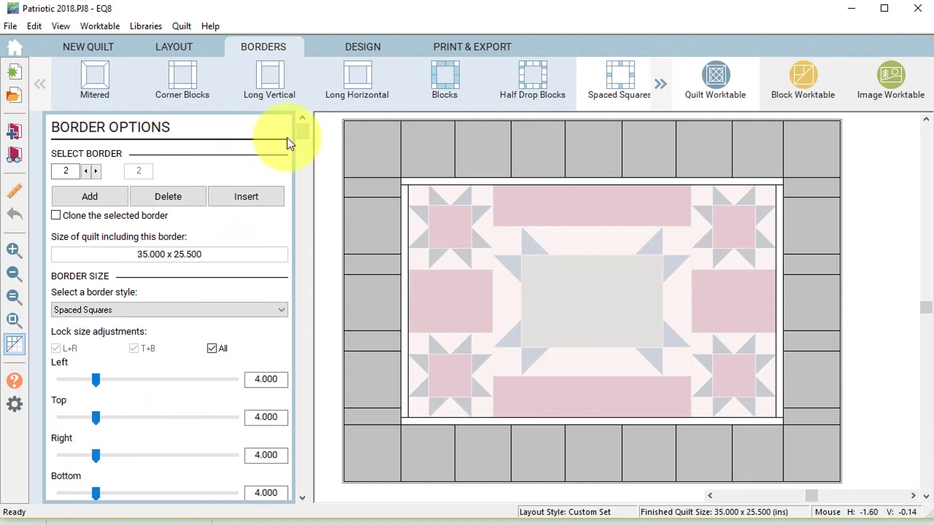
pyautogui.moveTo(302, 133); pyautogui.dragTo(347, 462)
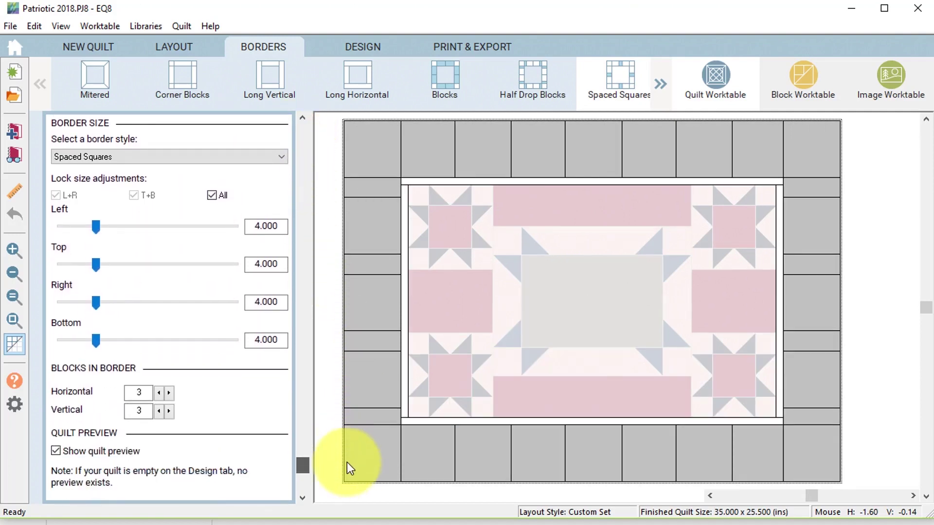
pyautogui.click(159, 411)
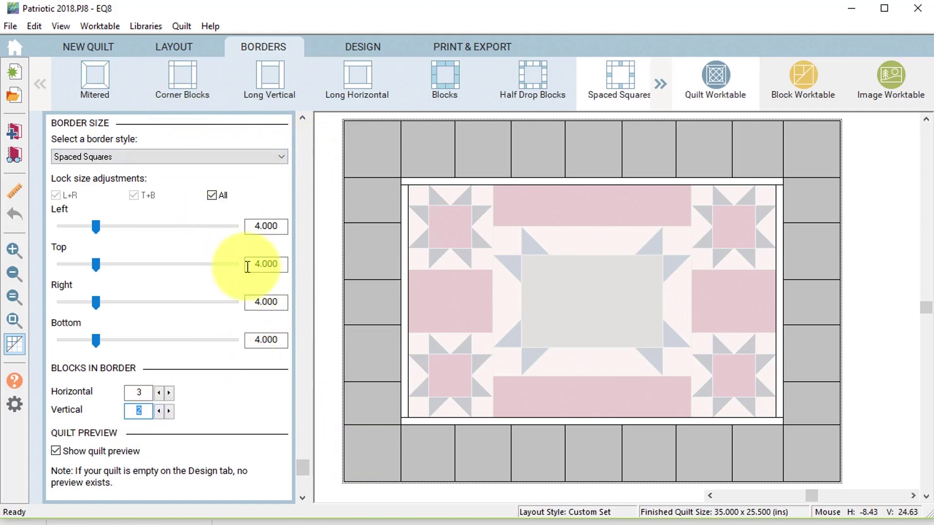
# Add a third border in the Long Horizontal style, 2 inches wide on all sides.
pyautogui.scroll(1, 91, 142)
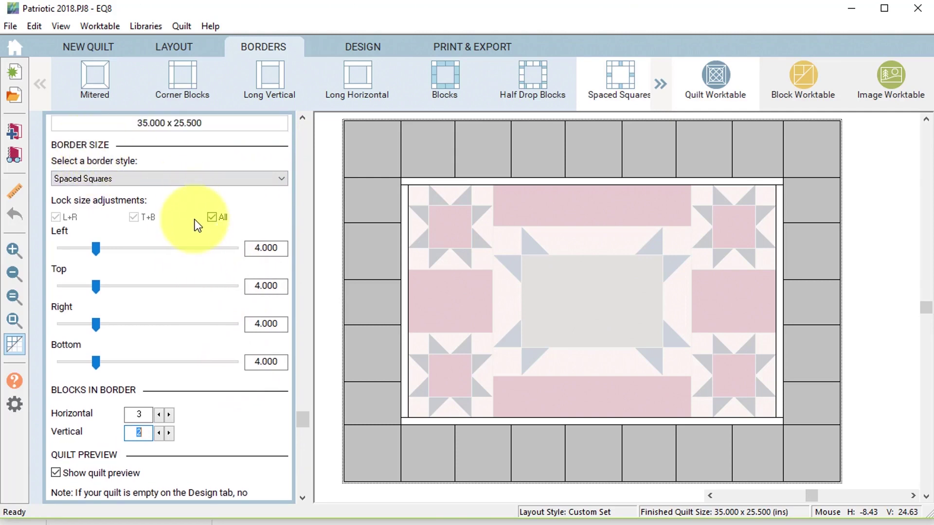
pyautogui.moveTo(305, 419); pyautogui.dragTo(303, 196)
pyautogui.click(91, 165)
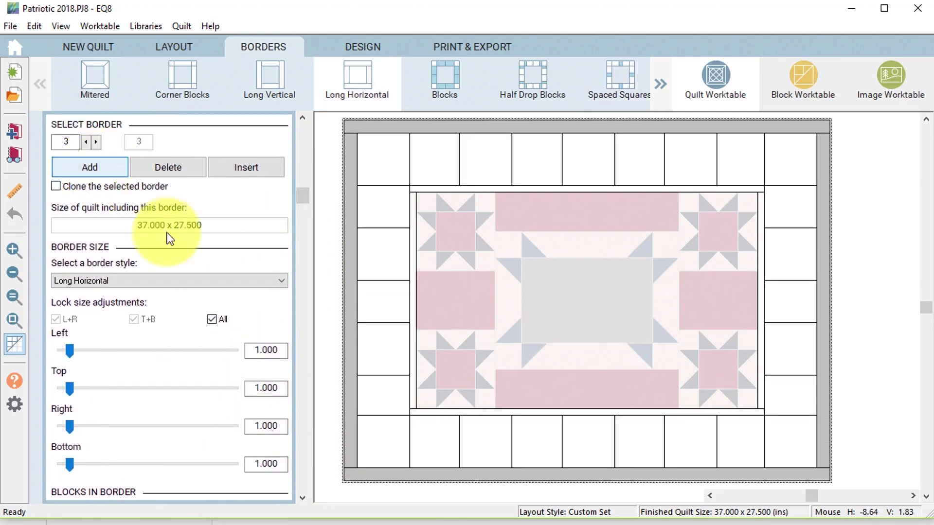
pyautogui.doubleClick(251, 349)
pyautogui.write('2')
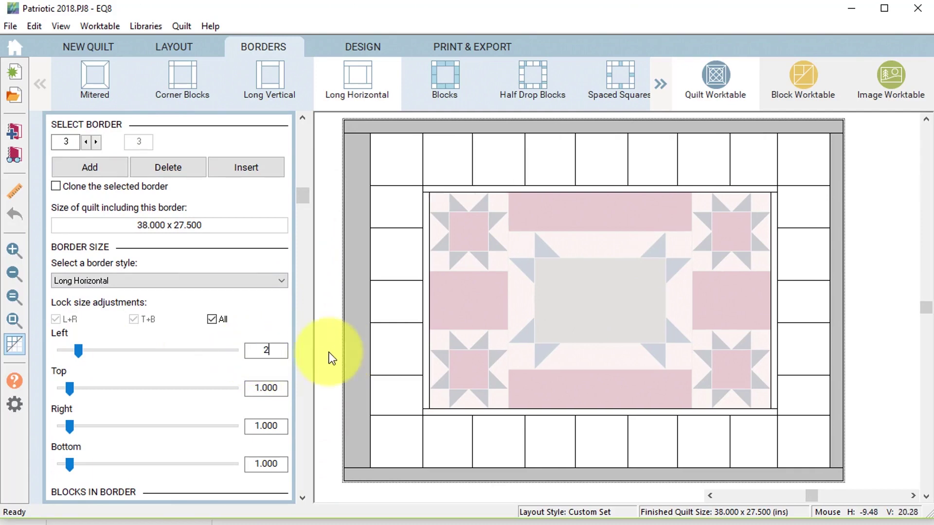
pyautogui.click(78, 349)
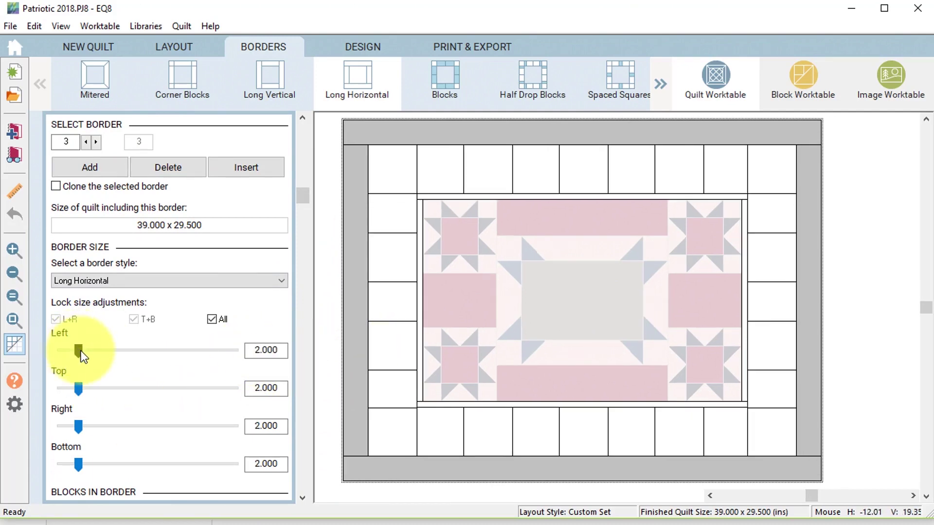
# Add the quilt to the sketchbook and set the star block into alternate spaces all around the second border.
pyautogui.click(372, 45)
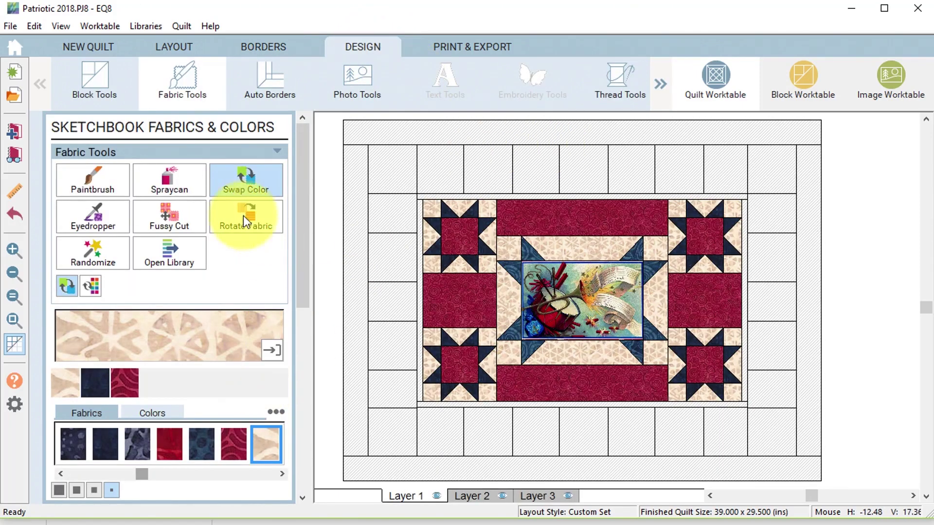
pyautogui.click(93, 82)
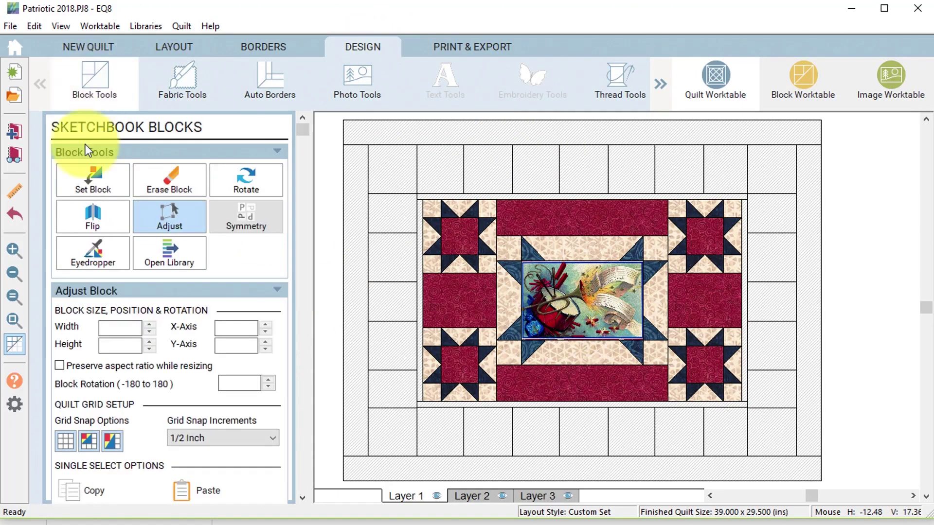
pyautogui.click(97, 182)
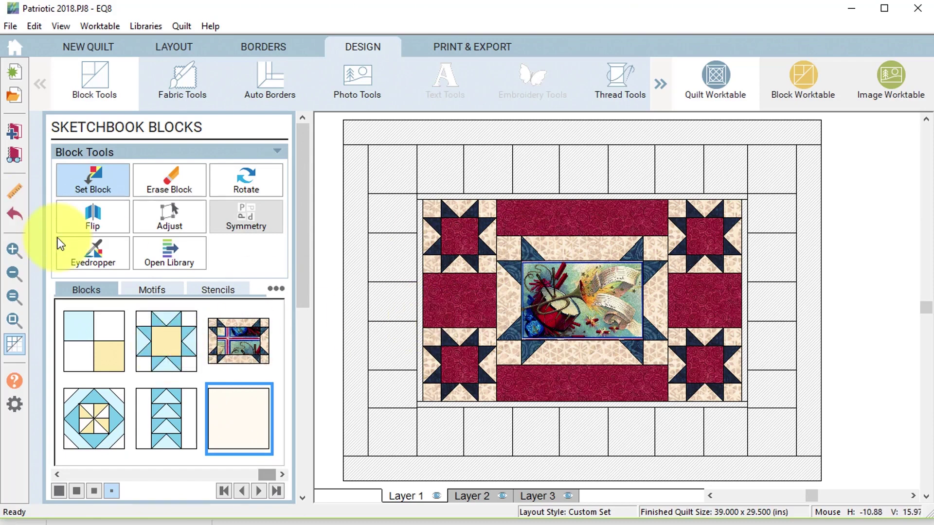
pyautogui.click(14, 130)
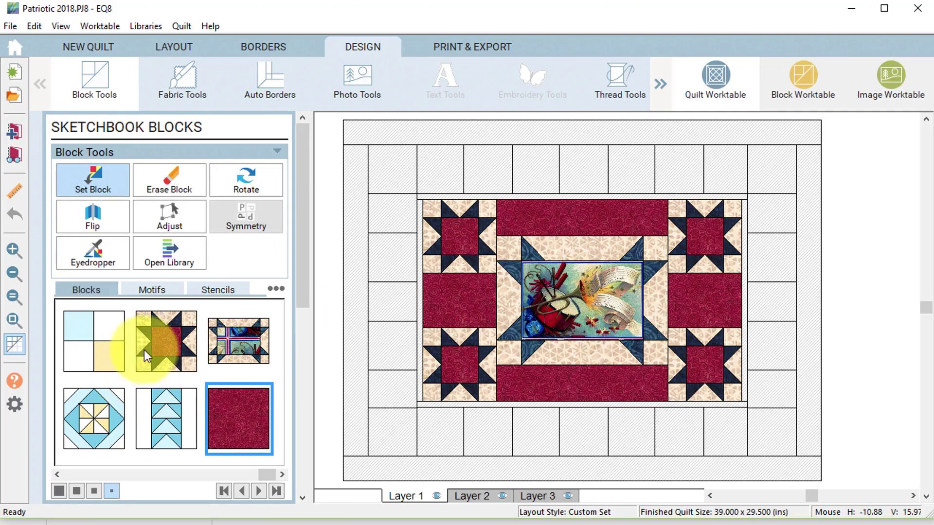
pyautogui.click(174, 345)
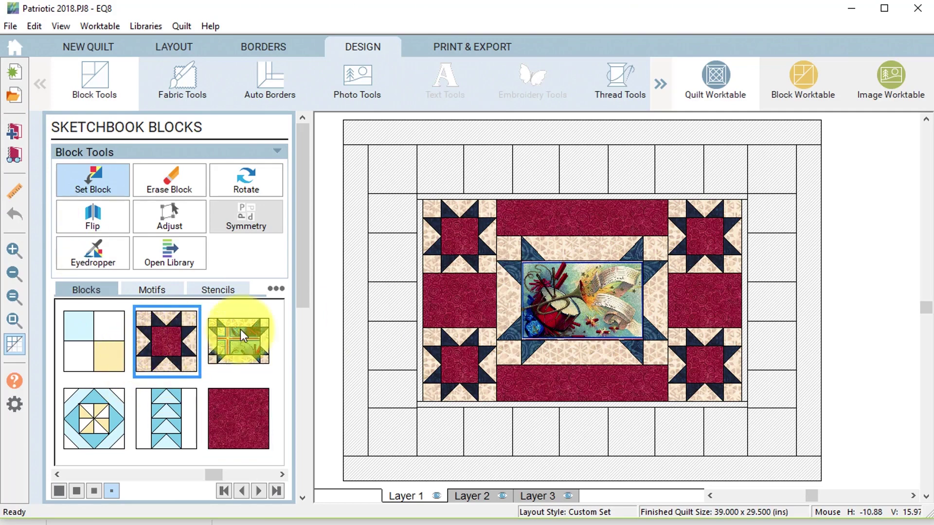
pyautogui.keyDown('alt'); pyautogui.click(410, 160); pyautogui.keyUp('alt')
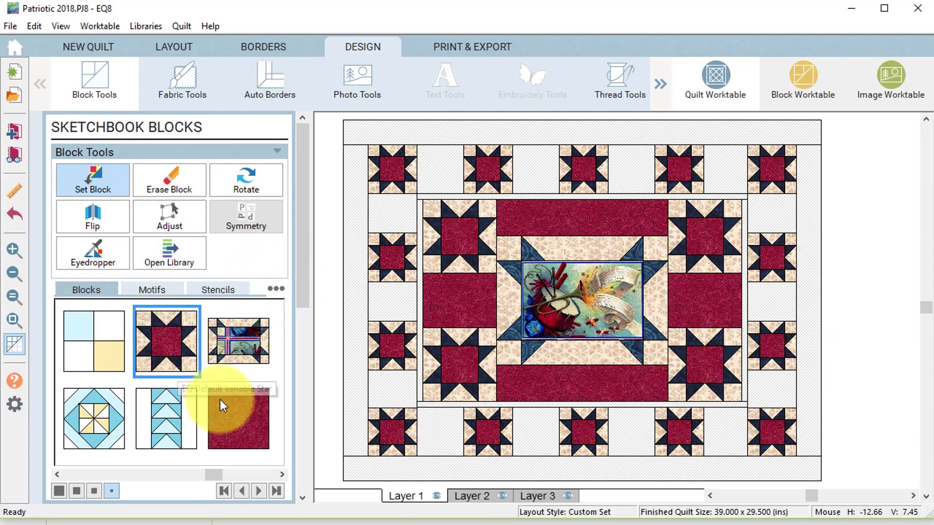
# Color the first and third borders with the blue swirl fabric and the second border's plain blocks with the light cream fabric.
pyautogui.click(214, 95)
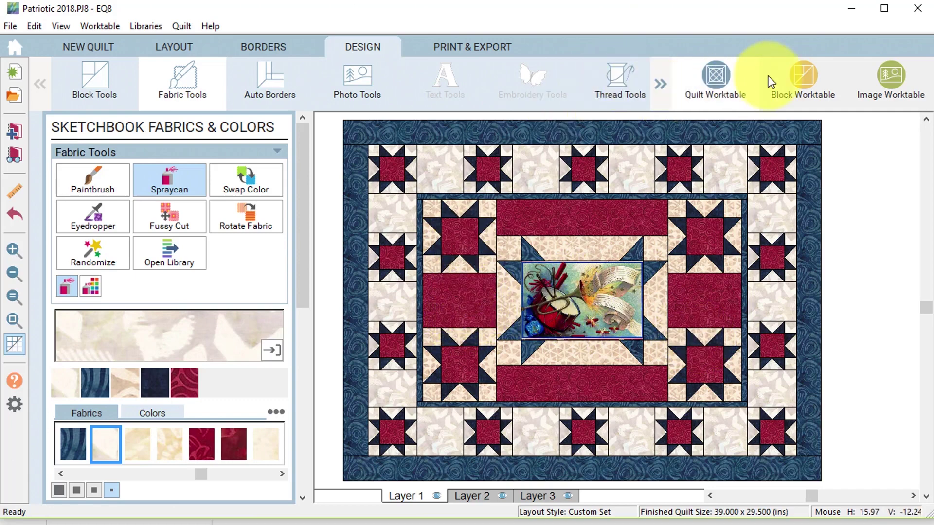
# Start a new EasyDraw block, 4 by 4 inches, with 4 snaps and 4 graph paper cells in each direction.
pyautogui.click(802, 78)
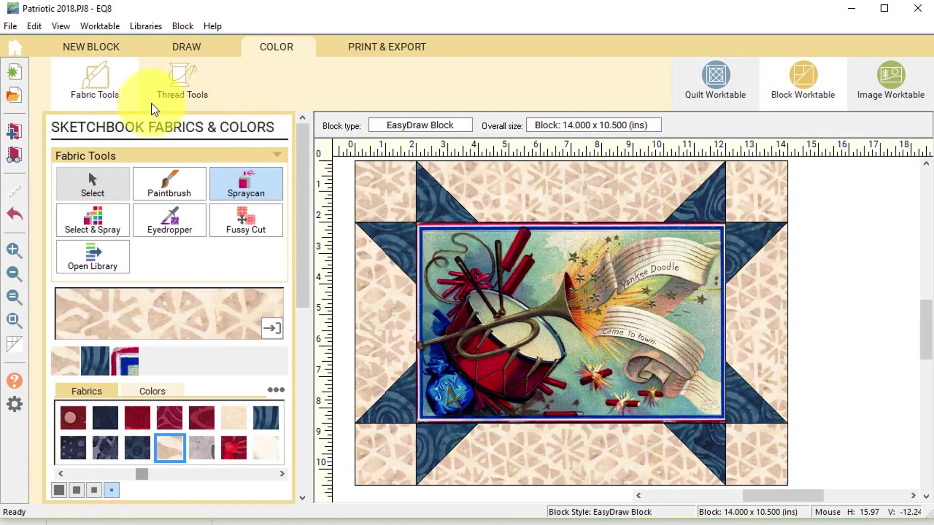
pyautogui.click(95, 46)
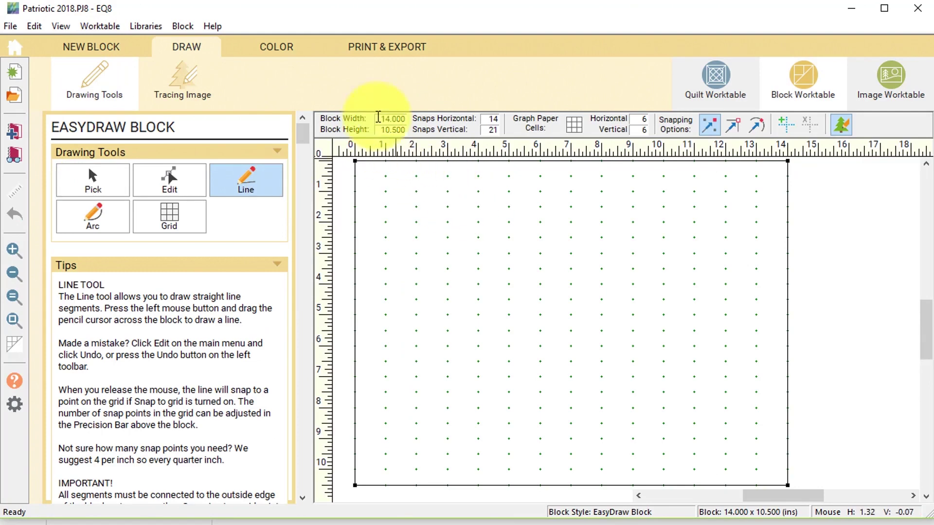
pyautogui.click(378, 120)
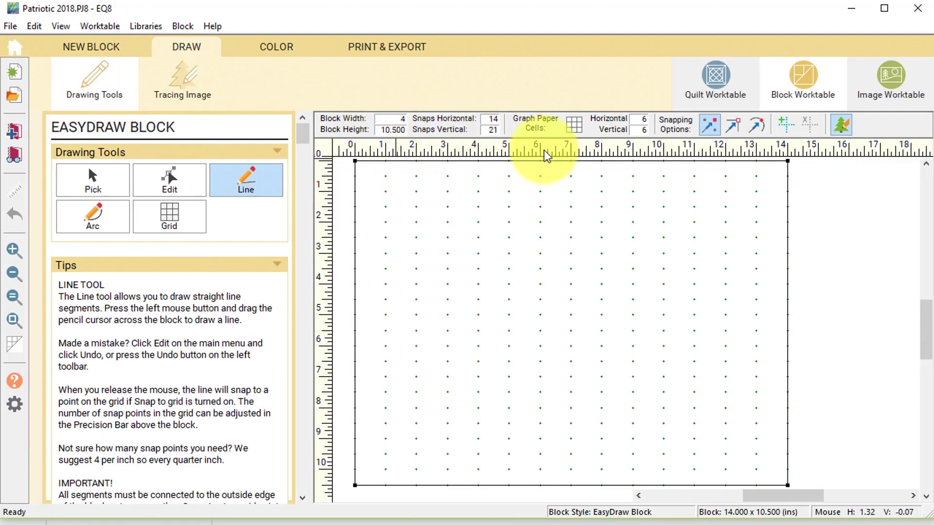
pyautogui.press('Tab')
pyautogui.write('4')
pyautogui.press('Tab')
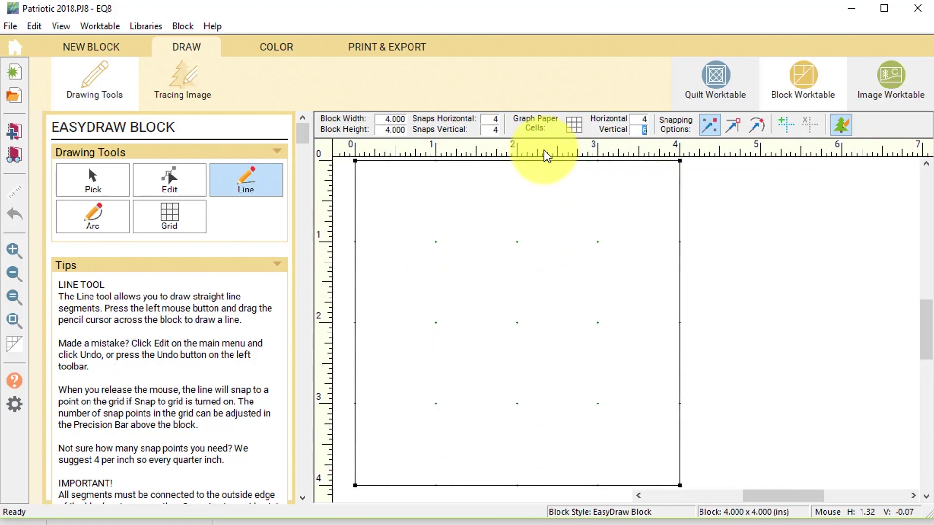
# Draw a grid of 2 columns and 1 row across the whole block.
pyautogui.click(172, 212)
pyautogui.click(156, 271)
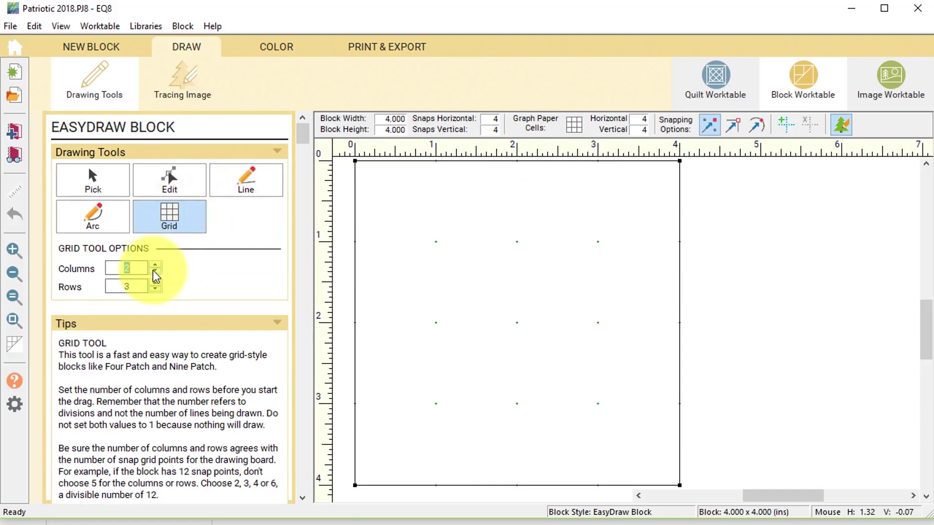
pyautogui.click(156, 289)
pyautogui.click(155, 290)
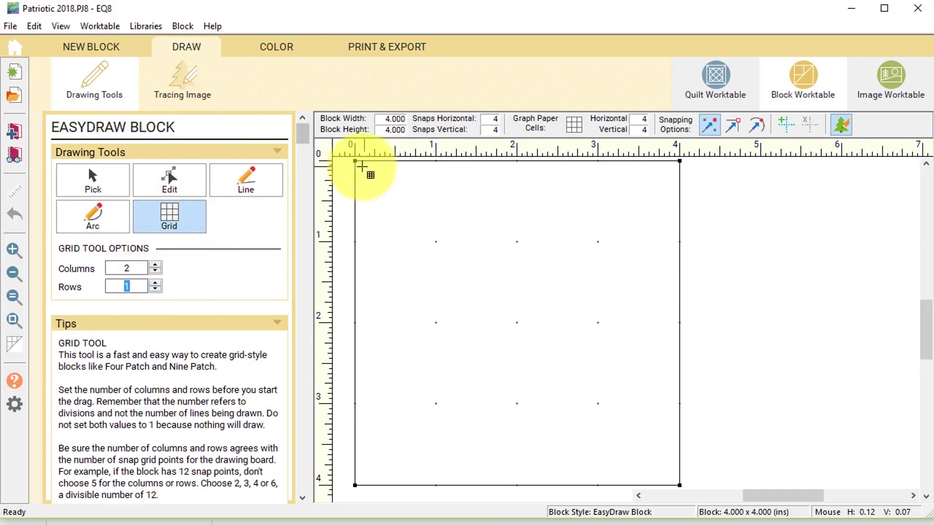
pyautogui.moveTo(356, 162); pyautogui.dragTo(679, 485)
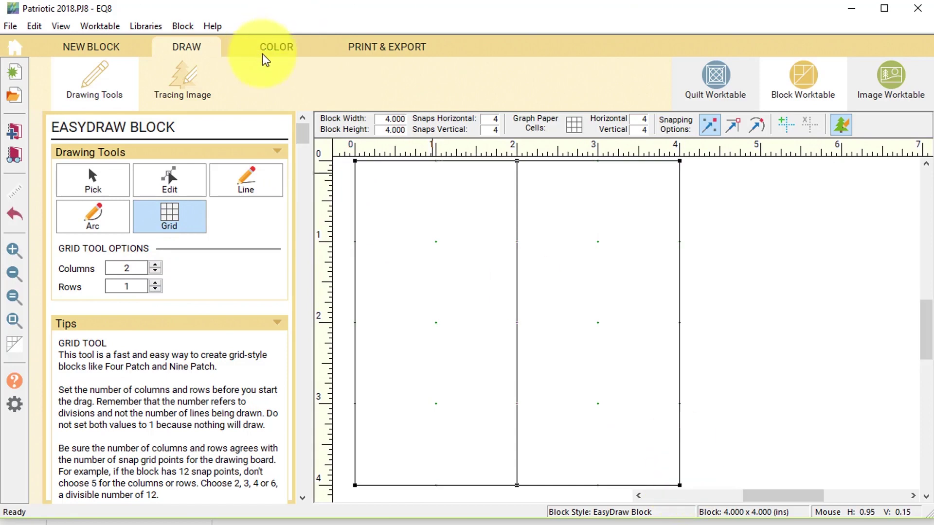
# Color the block's left half blue swirl and its right half tan, and add the block to the sketchbook.
pyautogui.click(275, 47)
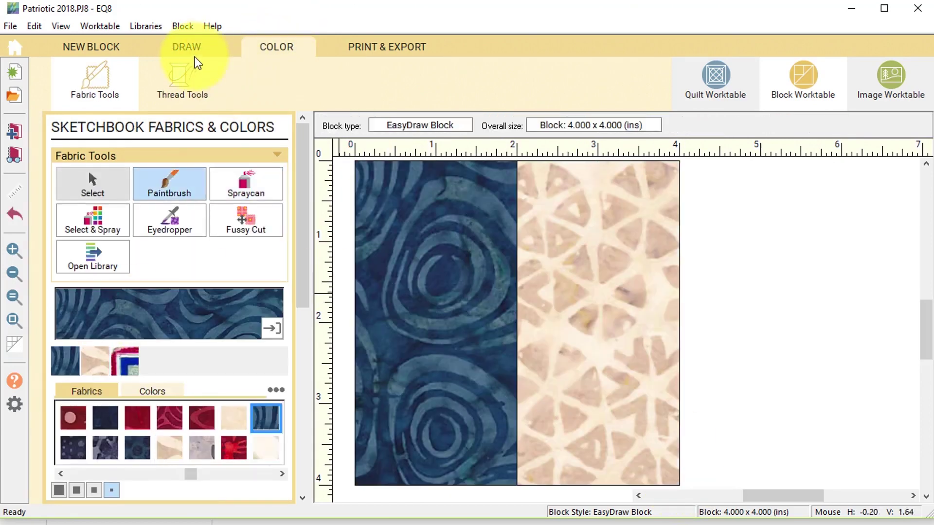
pyautogui.click(197, 53)
# Start another EasyDraw block and draw a grid of 4 columns and 1 row across it.
pyautogui.click(99, 48)
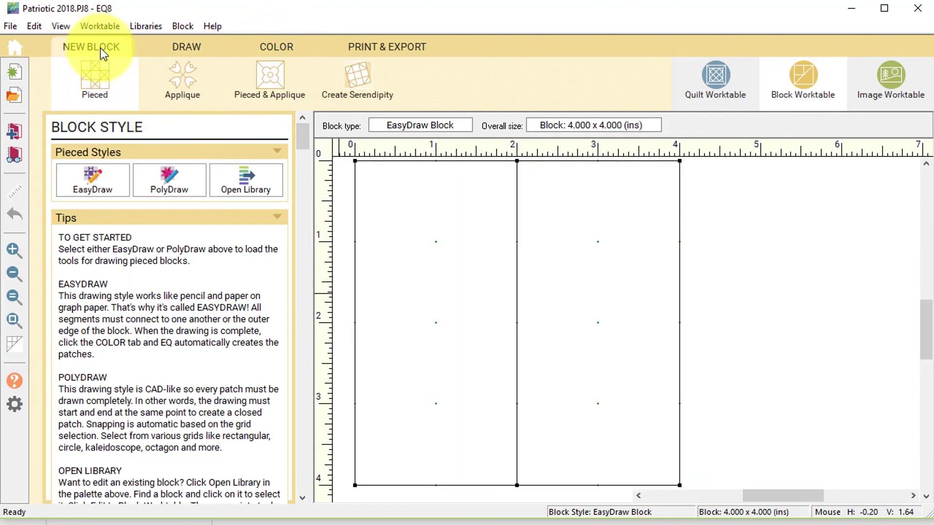
pyautogui.click(93, 173)
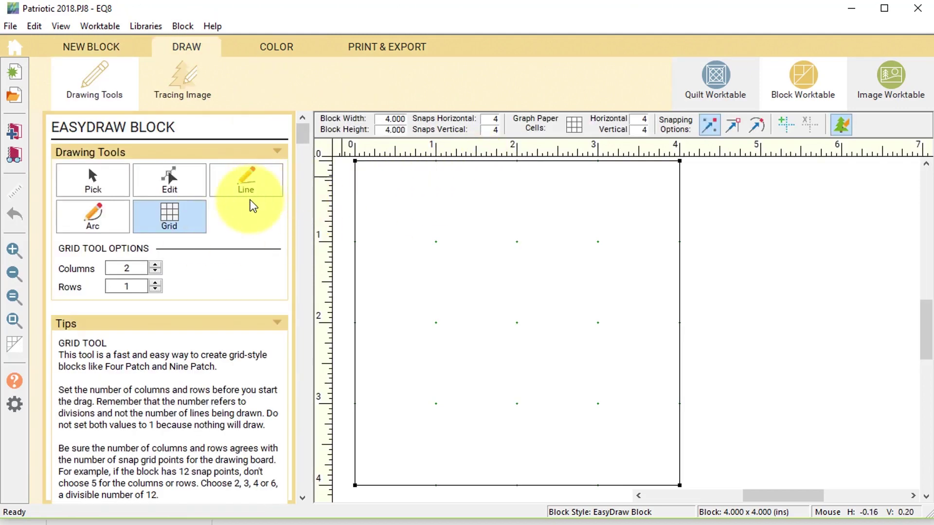
pyautogui.click(155, 265)
pyautogui.click(156, 265)
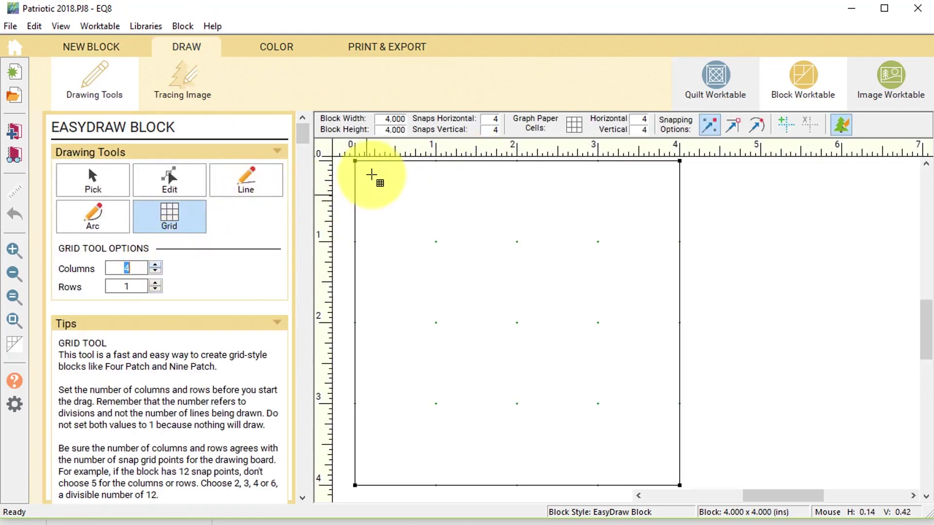
pyautogui.moveTo(355, 161); pyautogui.dragTo(680, 485)
# Color the four columns alternately blue swirl and tan, starting with blue on the left, and add the block to the sketchbook.
pyautogui.click(291, 47)
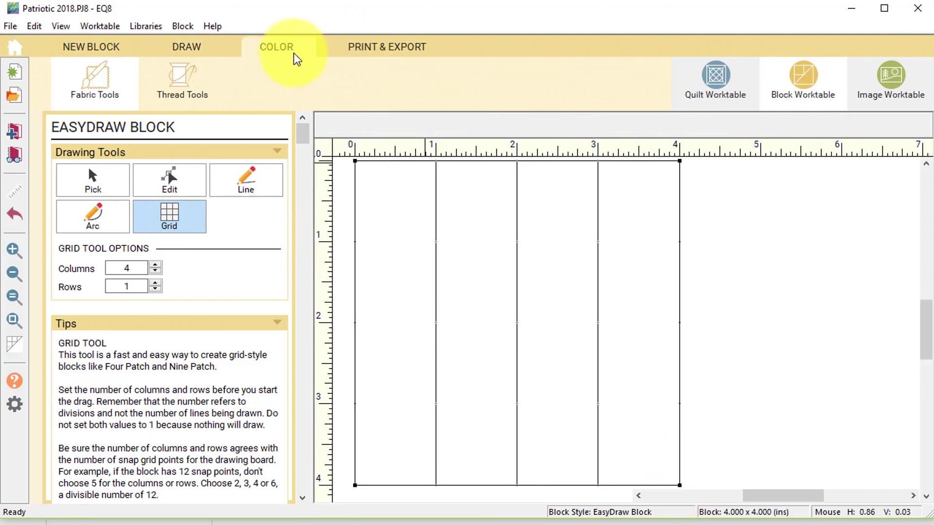
pyautogui.click(408, 270)
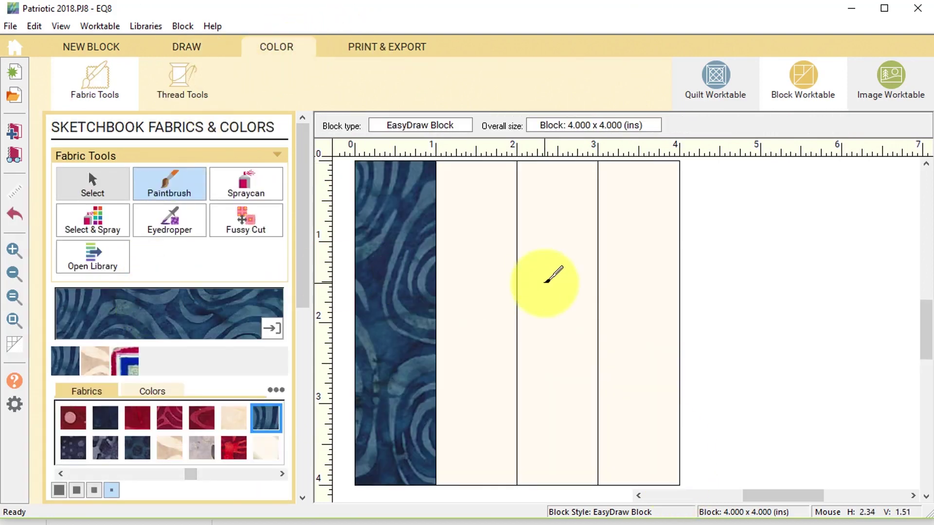
pyautogui.click(552, 273)
pyautogui.click(97, 363)
pyautogui.click(479, 309)
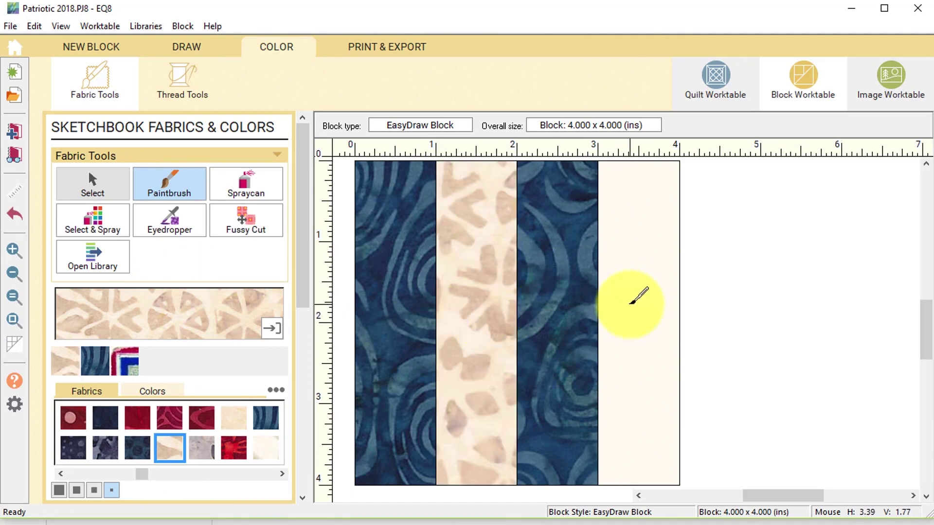
pyautogui.click(632, 299)
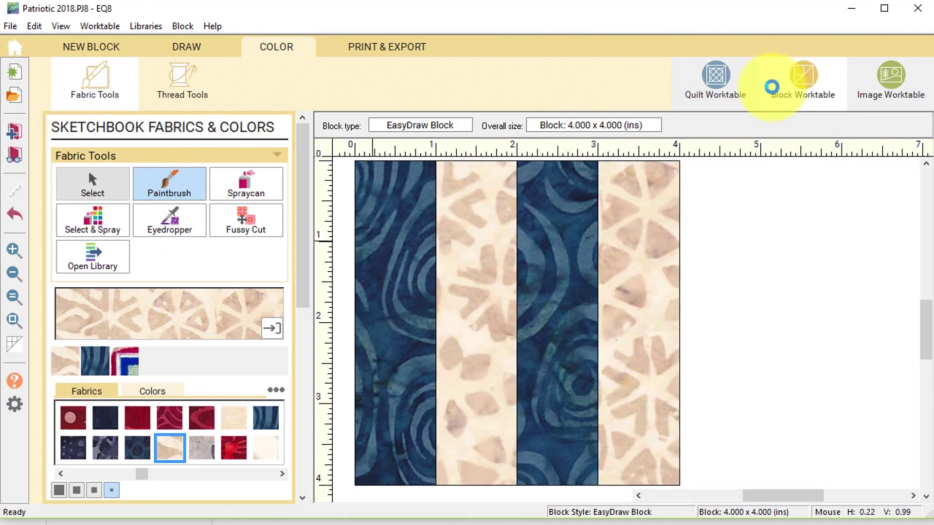
# Return to the quilt and set the two-strip block into the wide filler spaces above and below the center picture.
pyautogui.click(724, 76)
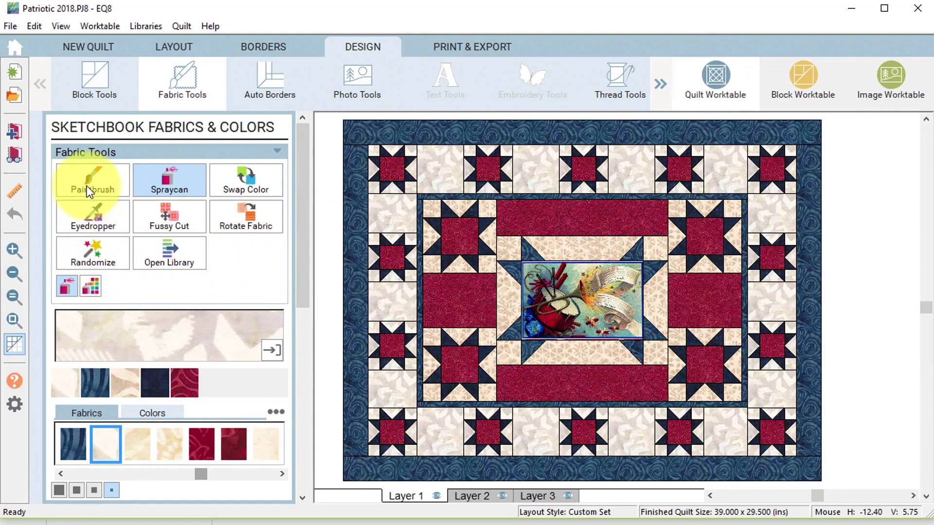
pyautogui.click(107, 82)
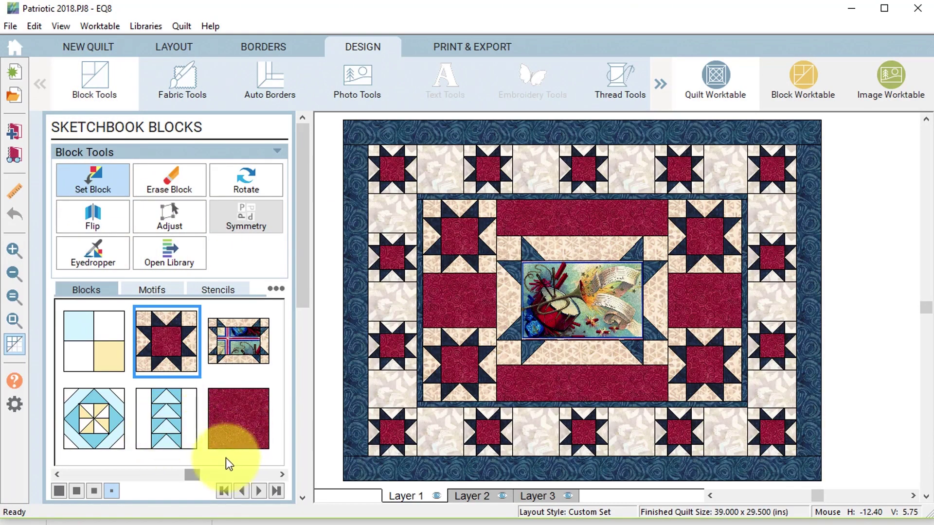
pyautogui.click(214, 475)
pyautogui.click(252, 357)
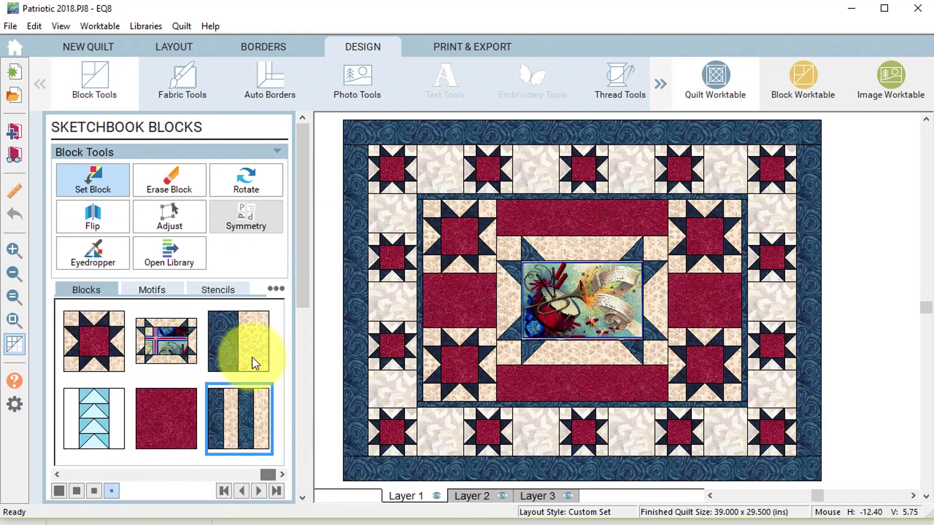
pyautogui.click(599, 215)
pyautogui.click(614, 384)
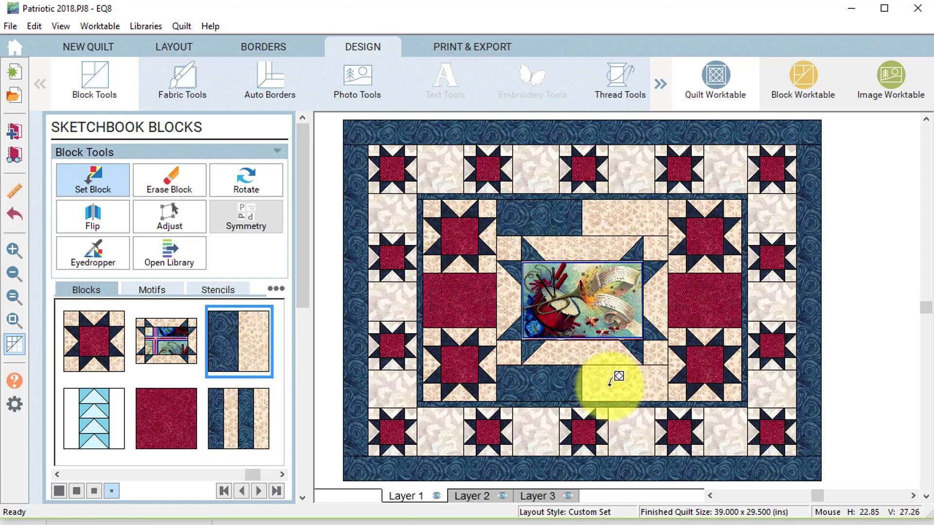
# Set the four-strip block into the filler spaces on both sides of the center picture.
pyautogui.click(240, 413)
pyautogui.click(478, 295)
pyautogui.click(732, 300)
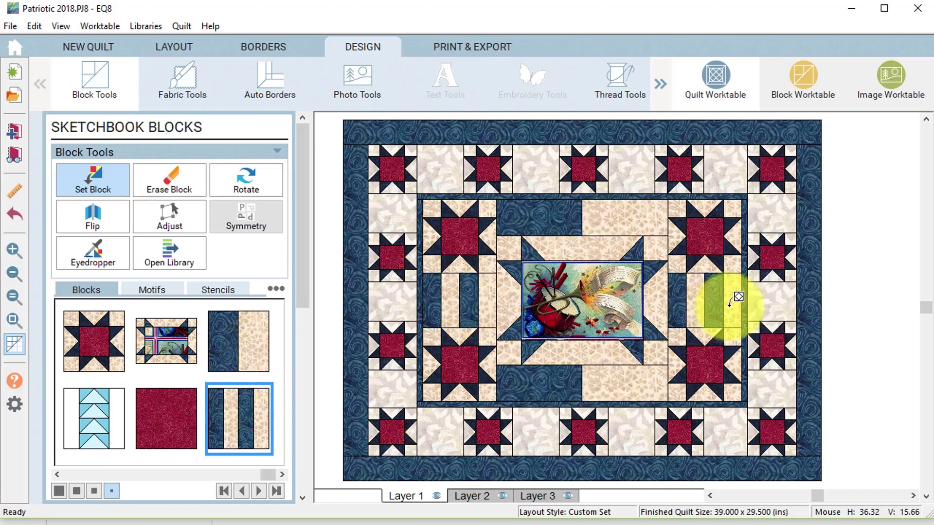
# Rotate the top, bottom and left strip blocks so that each has a blue strip facing the center picture.
pyautogui.click(250, 171)
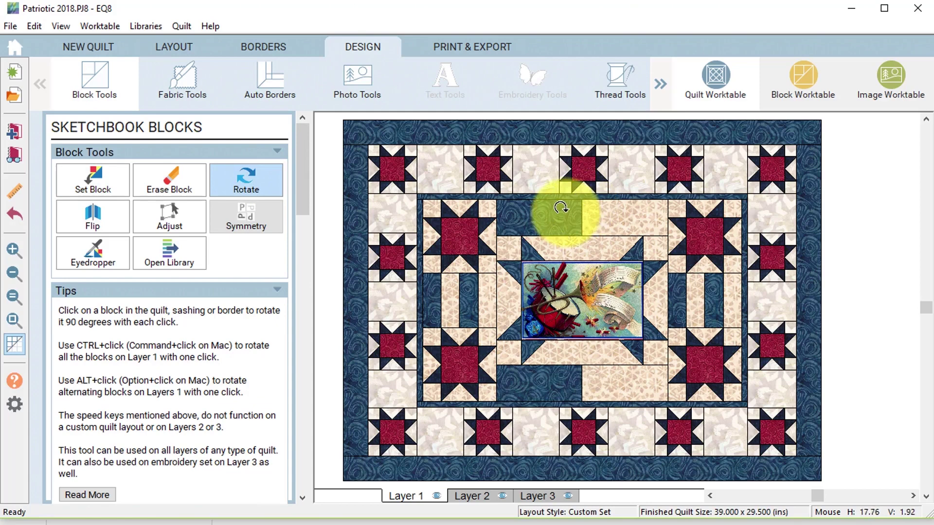
pyautogui.click(560, 207)
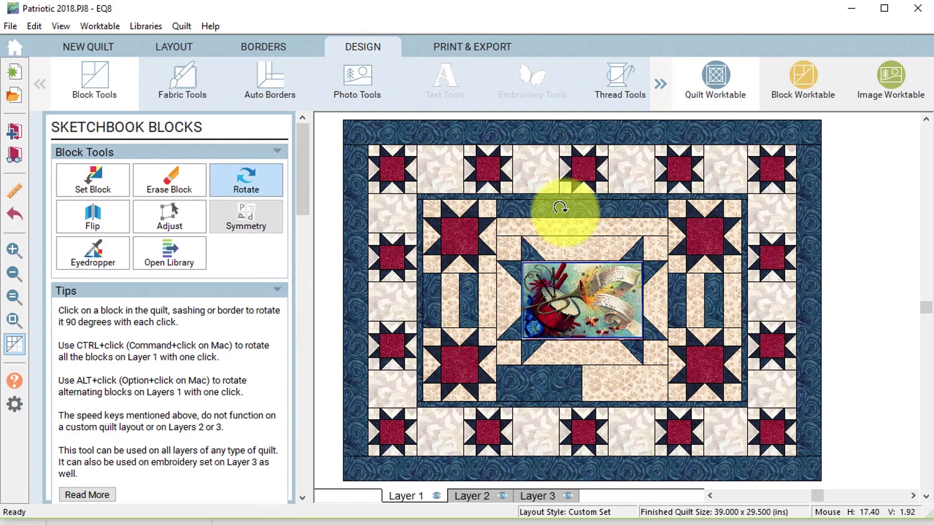
pyautogui.click(560, 207)
pyautogui.click(561, 207)
pyautogui.click(572, 358)
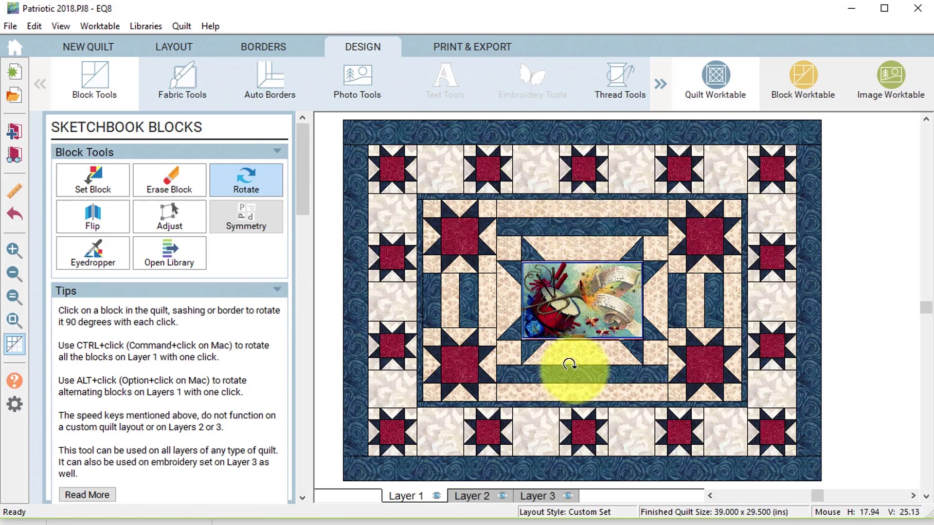
pyautogui.click(459, 288)
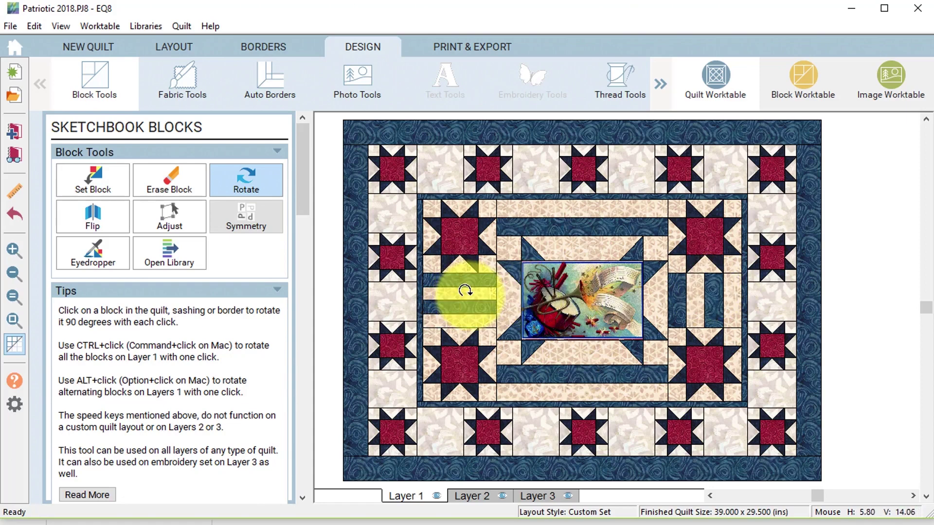
pyautogui.click(461, 290)
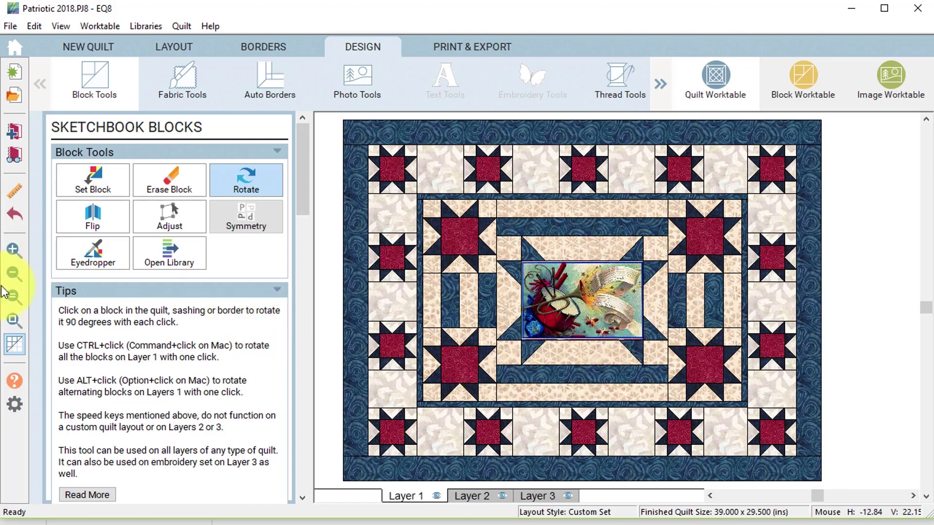
# Turn off the patch outlines on the quilt and add this version to the sketchbook.
pyautogui.click(14, 345)
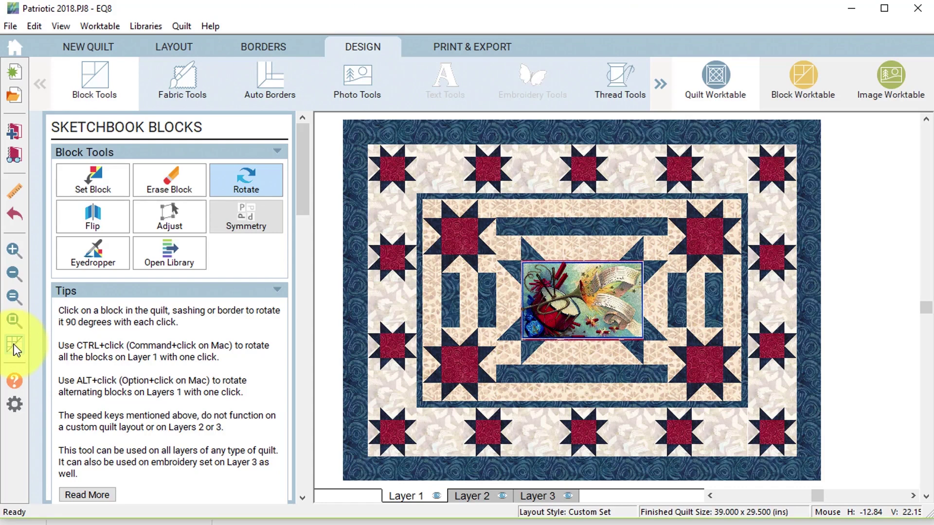
pyautogui.click(14, 133)
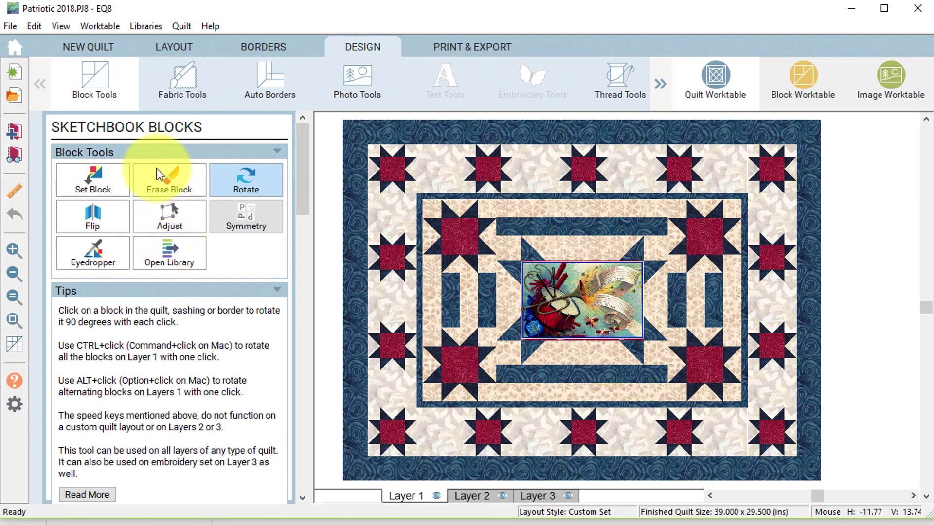
# Replace the center picture block with the plain block and color it with the light cream fabric.
pyautogui.click(98, 177)
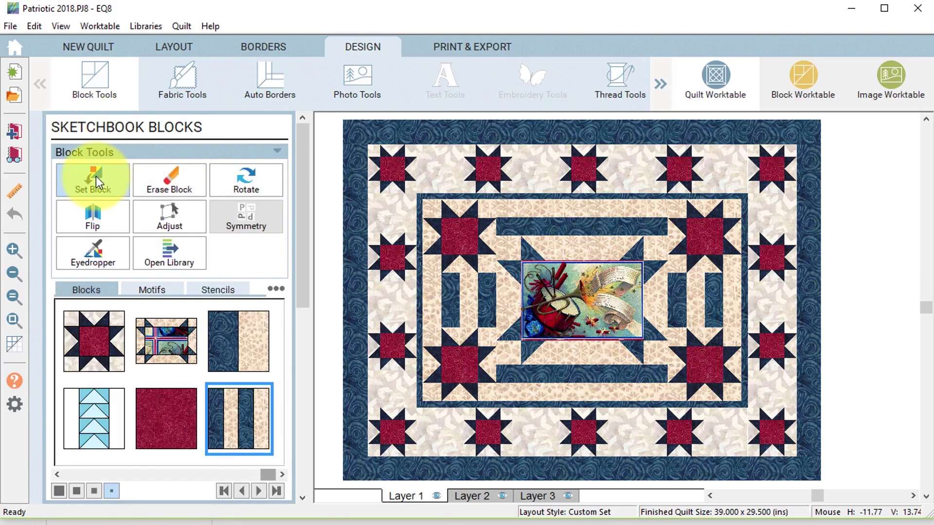
pyautogui.click(173, 418)
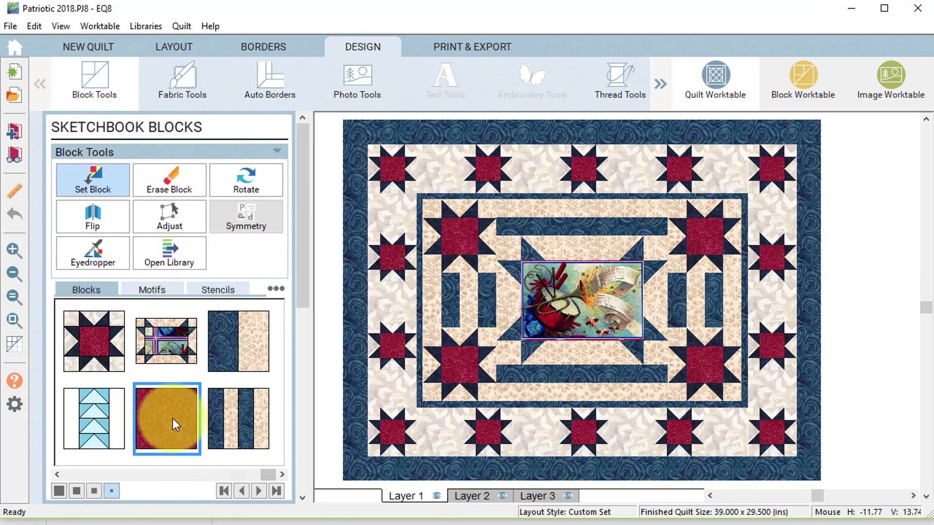
pyautogui.click(598, 282)
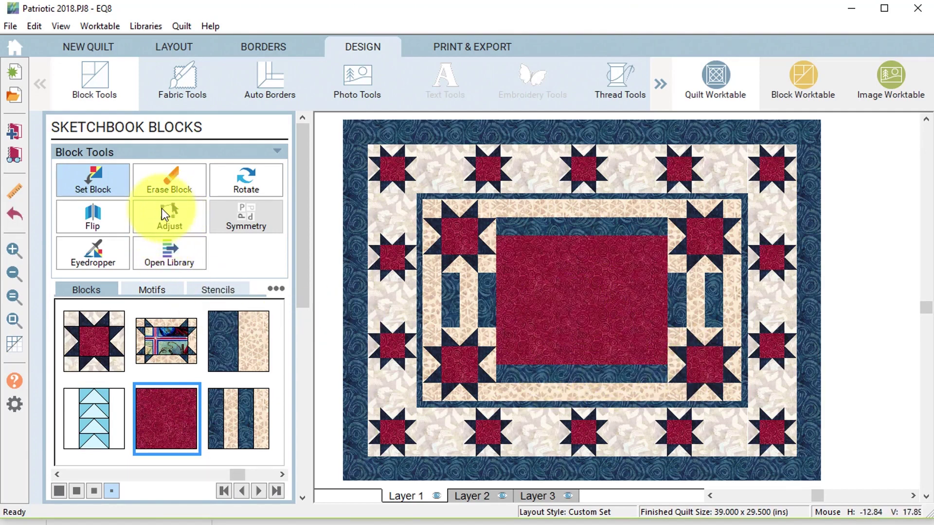
pyautogui.click(182, 78)
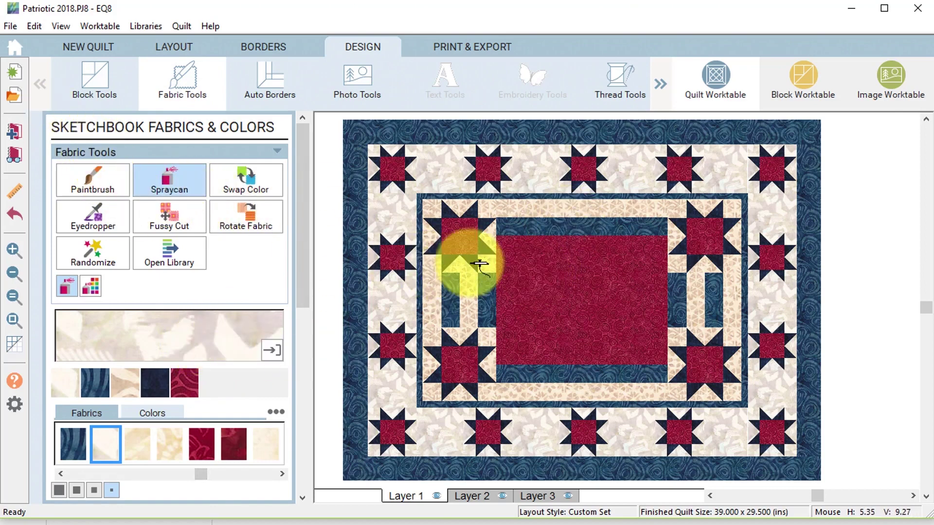
pyautogui.click(567, 292)
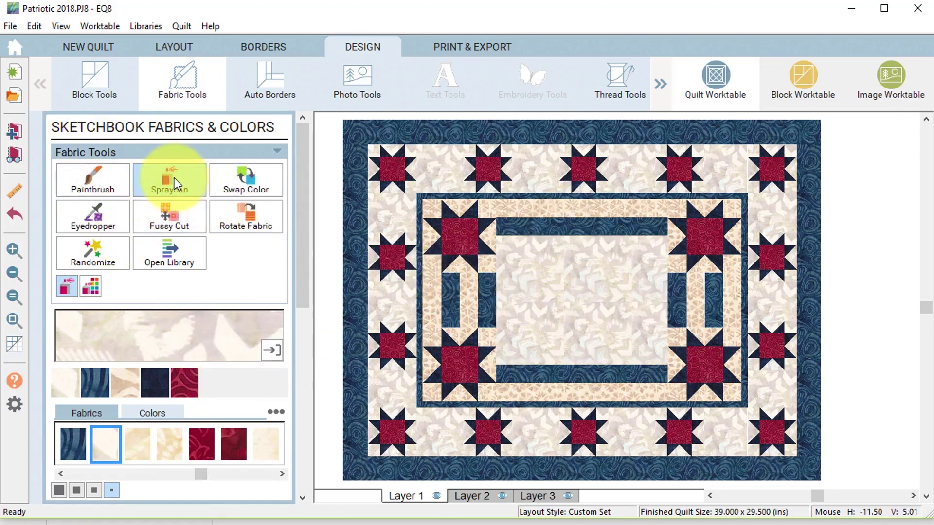
# Swap the tan and star-center red fabrics for light cream, and the blue swirl fabric for red swirl, throughout the quilt.
pyautogui.click(246, 179)
pyautogui.click(501, 198)
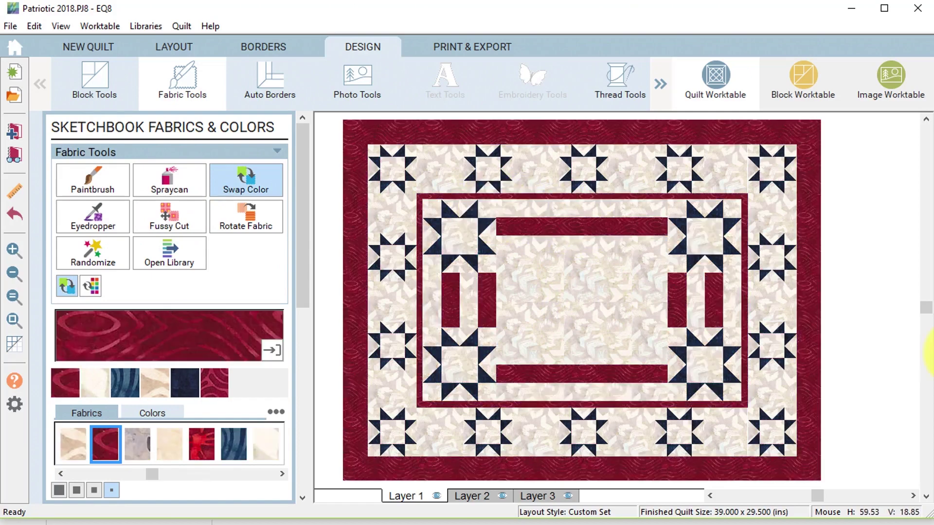